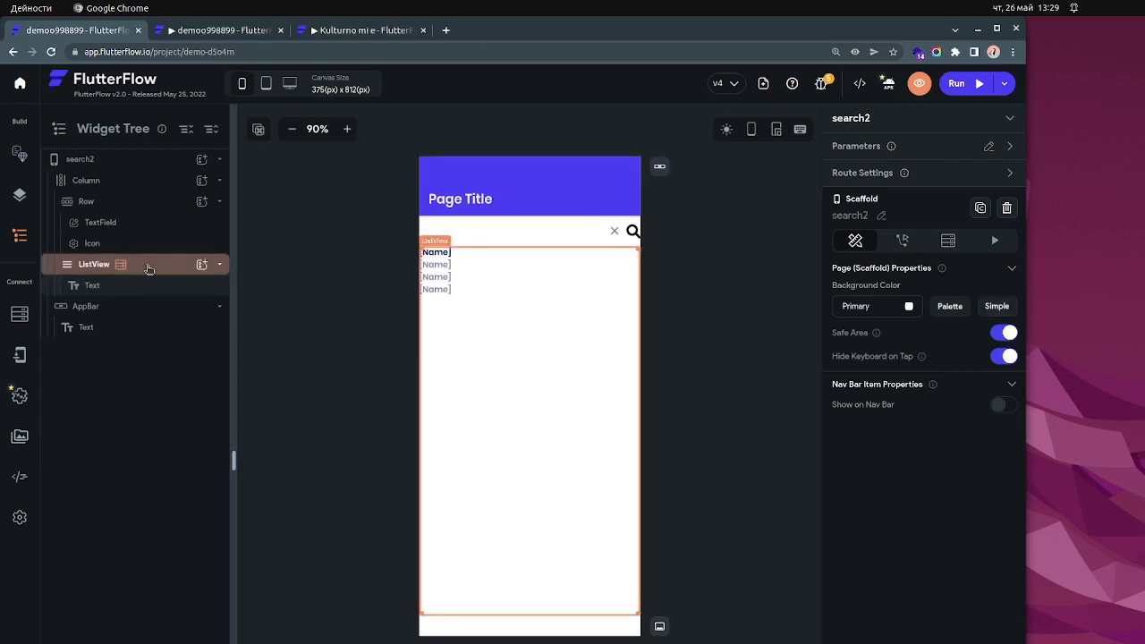
# - Examine the ListView's backend query and the available query types, leaving API Call selected
pyautogui.click(148, 268)
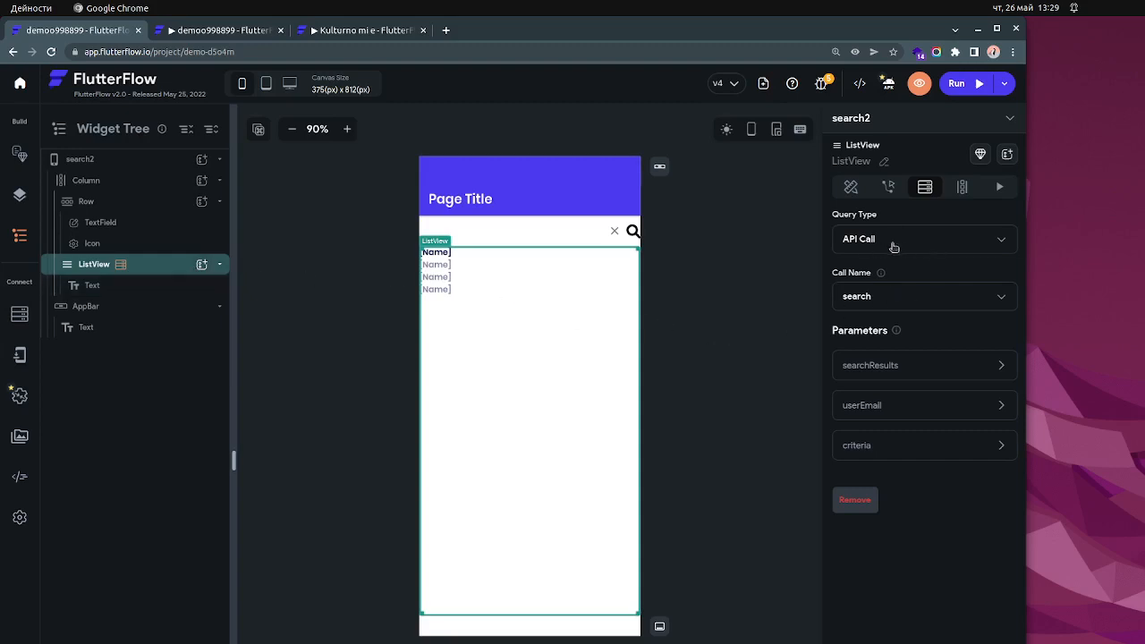
pyautogui.click(940, 243)
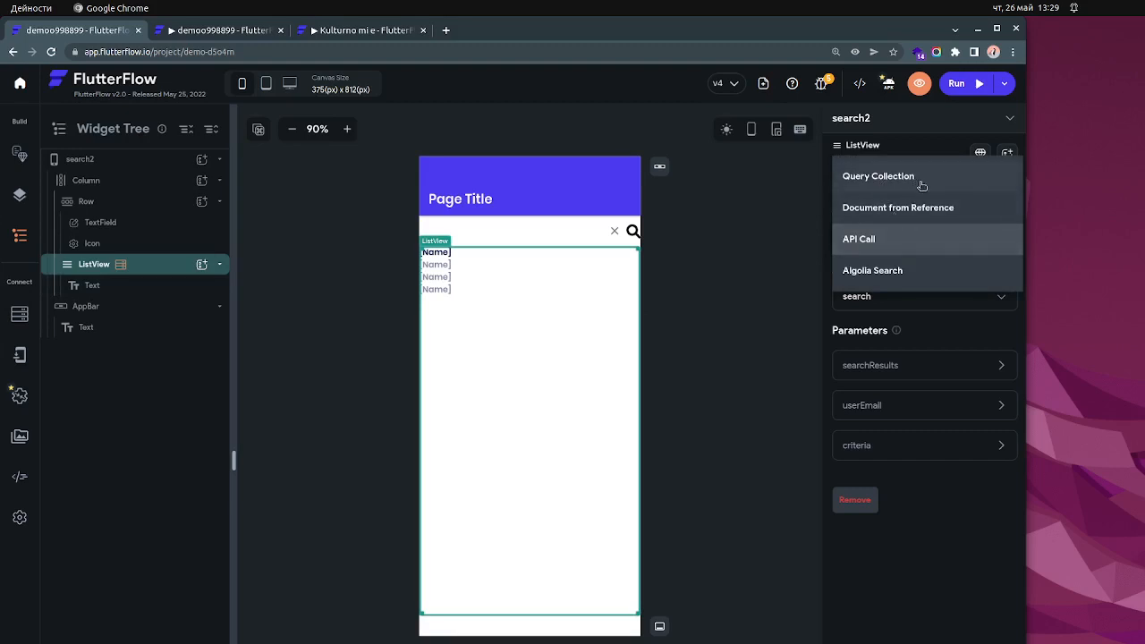
pyautogui.click(766, 311)
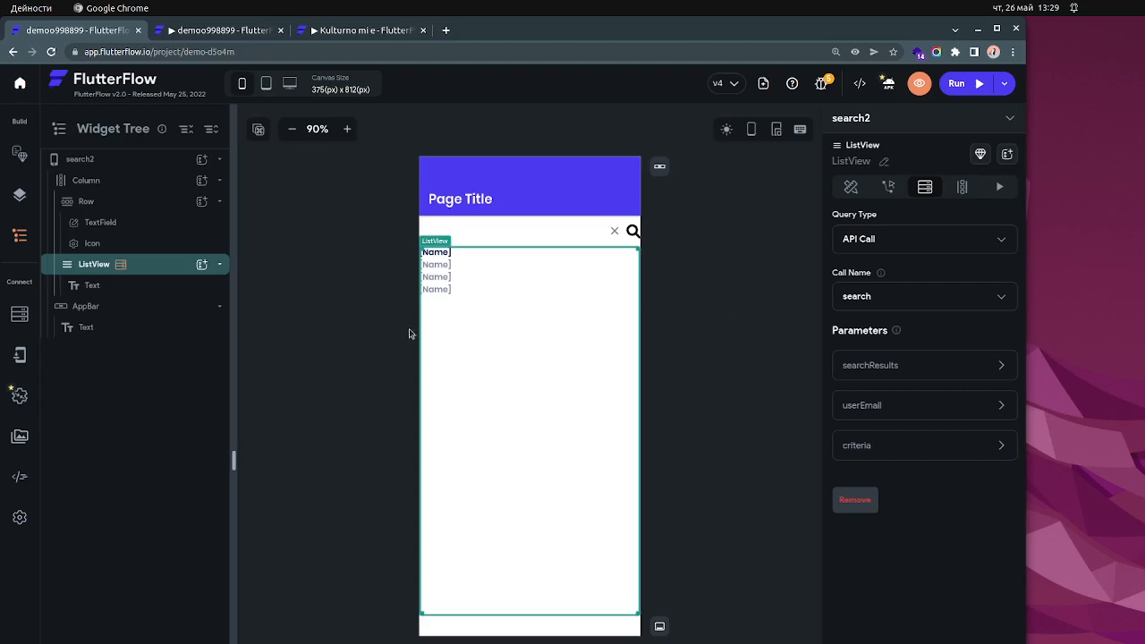
pyautogui.click(333, 320)
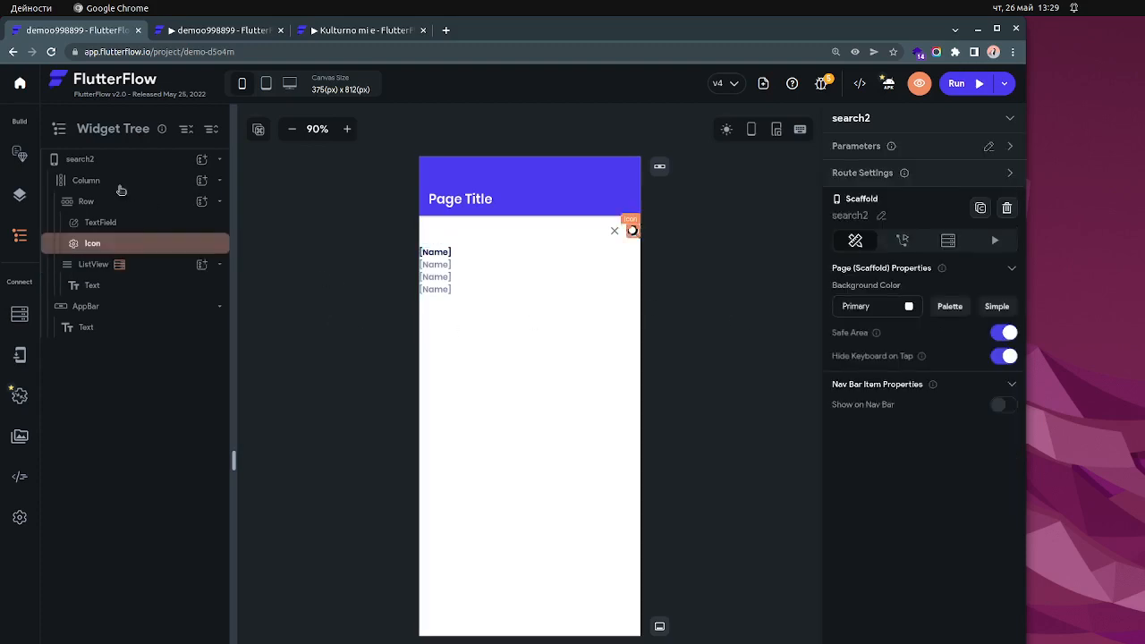
# - Inspect the Column, its Row, and the TextField and search Icon inside that Row
pyautogui.click(87, 181)
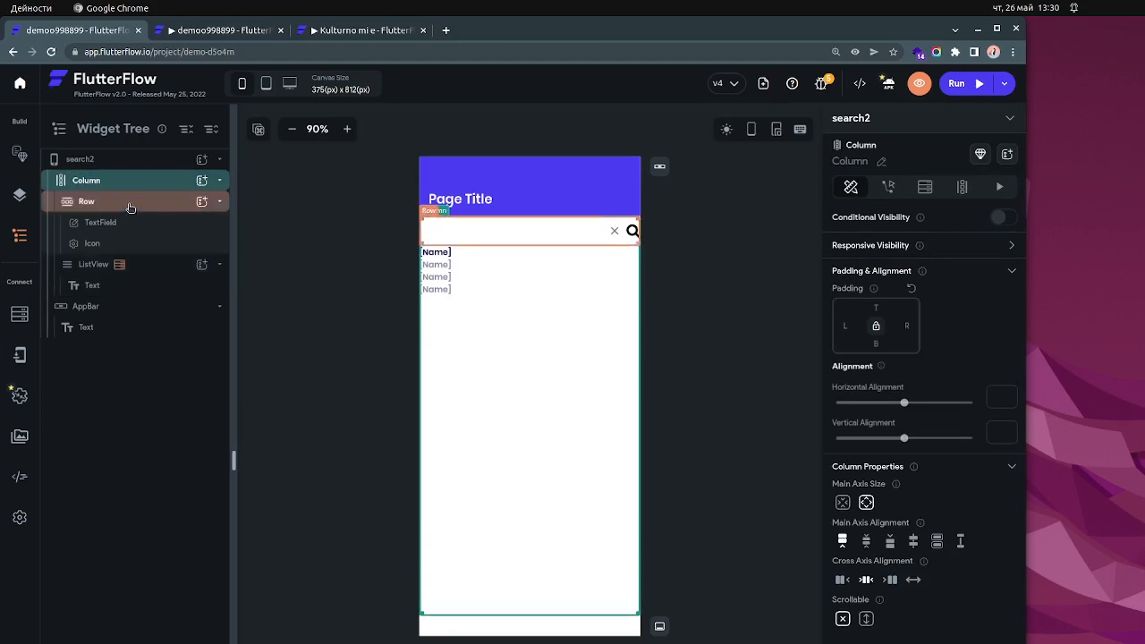
pyautogui.click(130, 207)
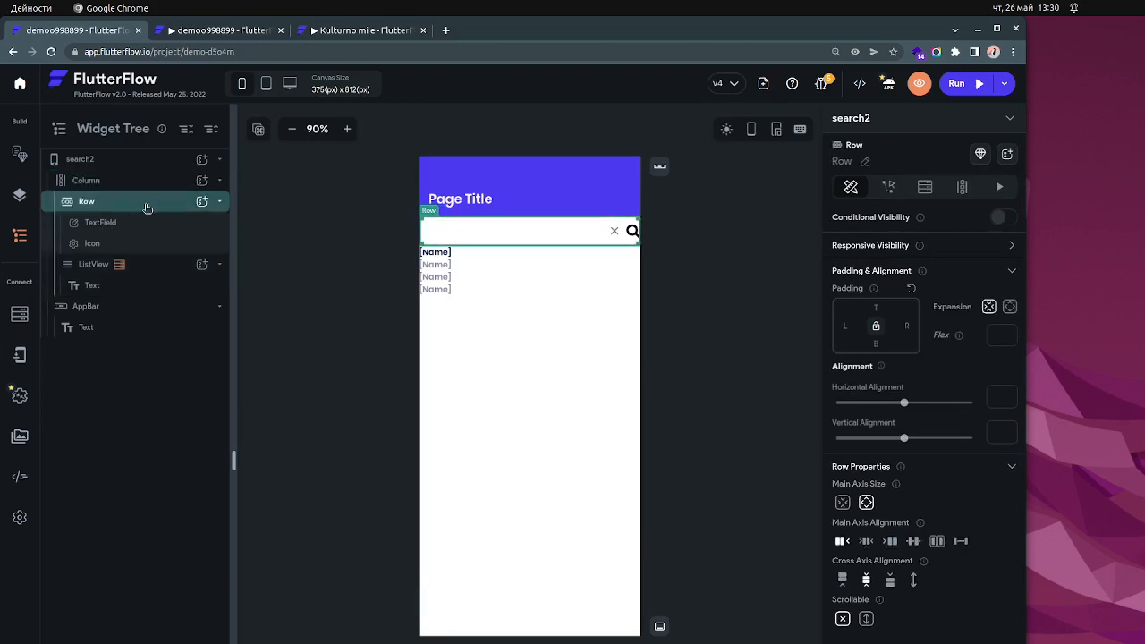
pyautogui.click(148, 225)
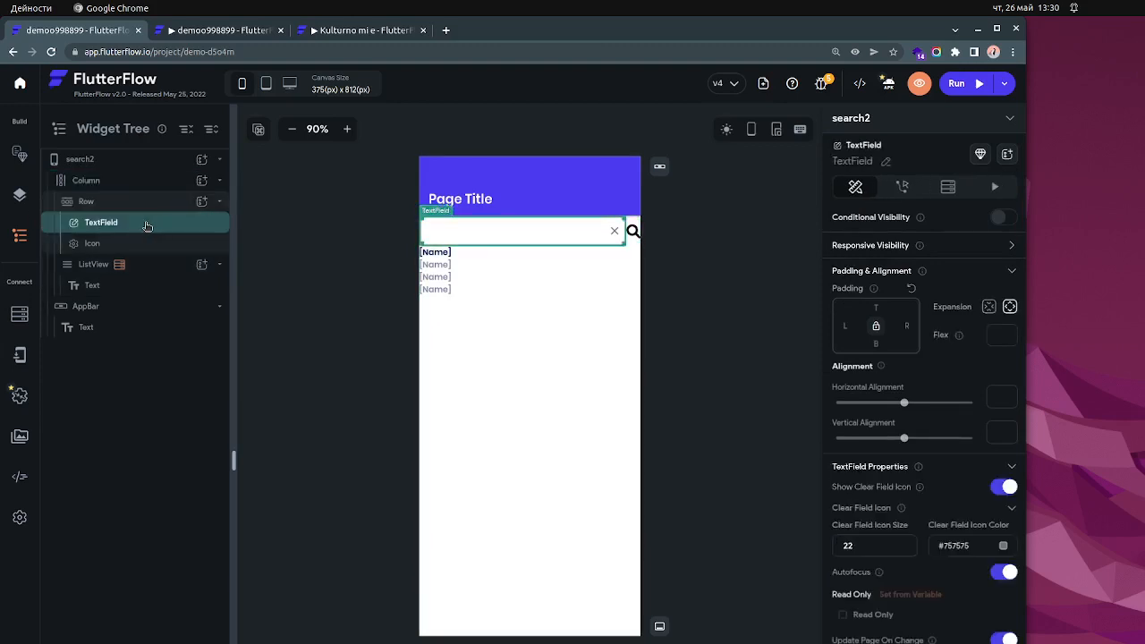
pyautogui.click(137, 244)
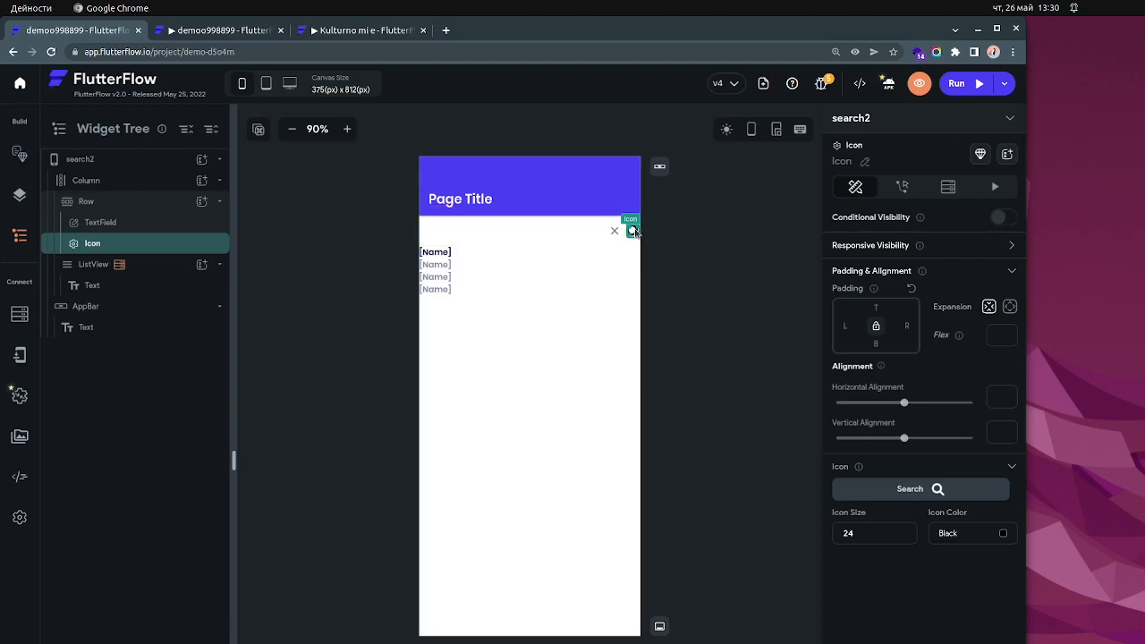
pyautogui.click(676, 260)
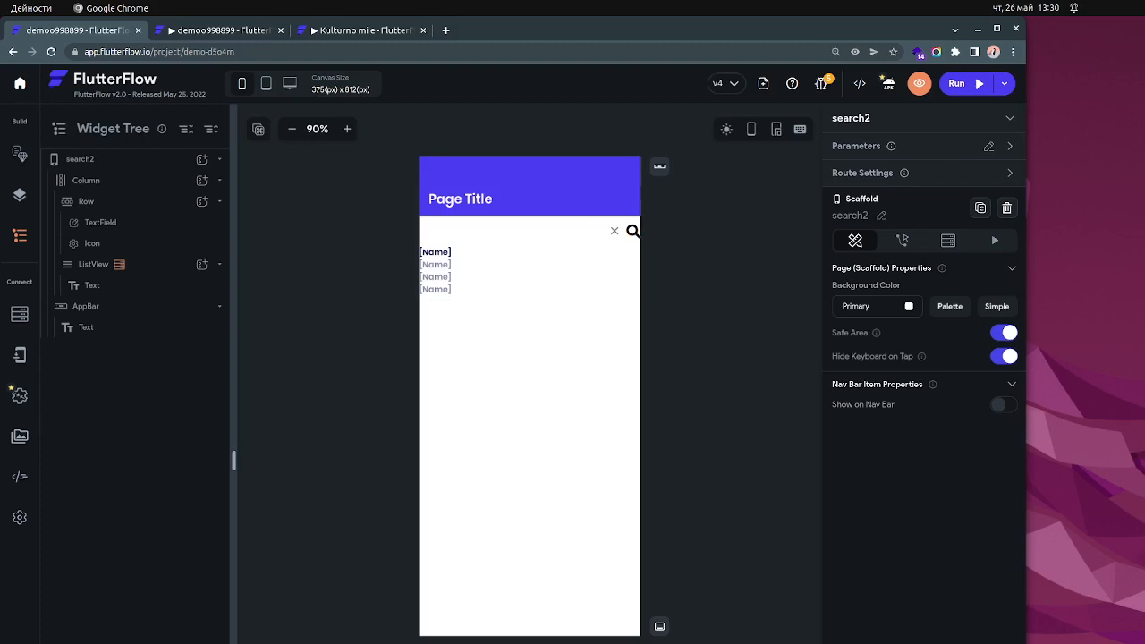
pyautogui.hotkey('alt', 'Tab')
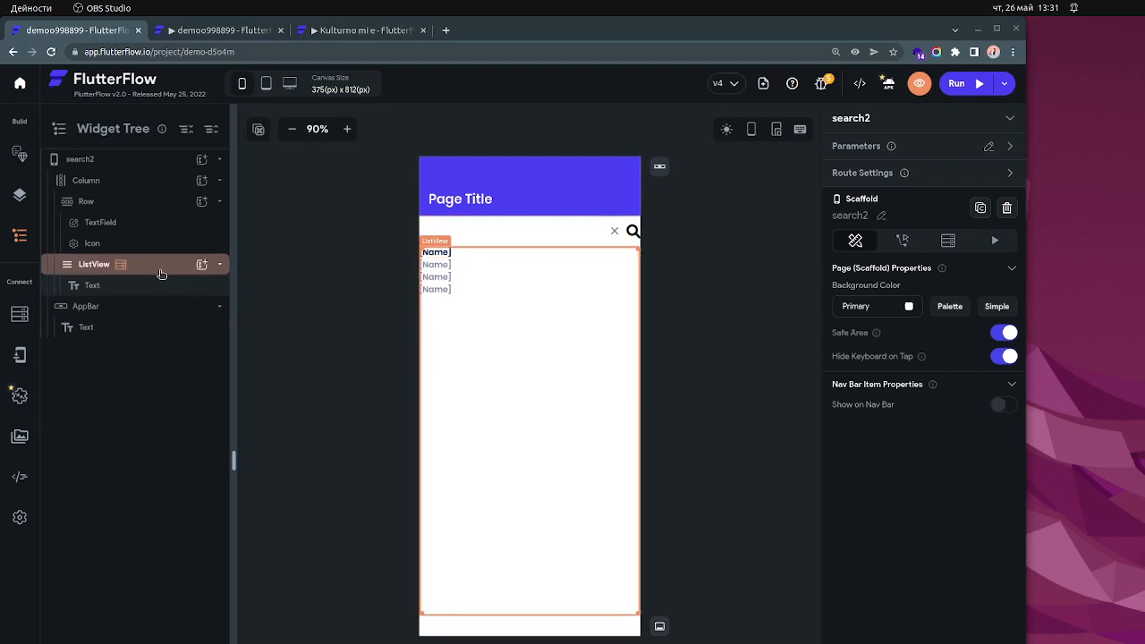
# - Examine the search TextField's properties, including Update Page On Change and its update delay, alongside the ListView's query
pyautogui.click(156, 267)
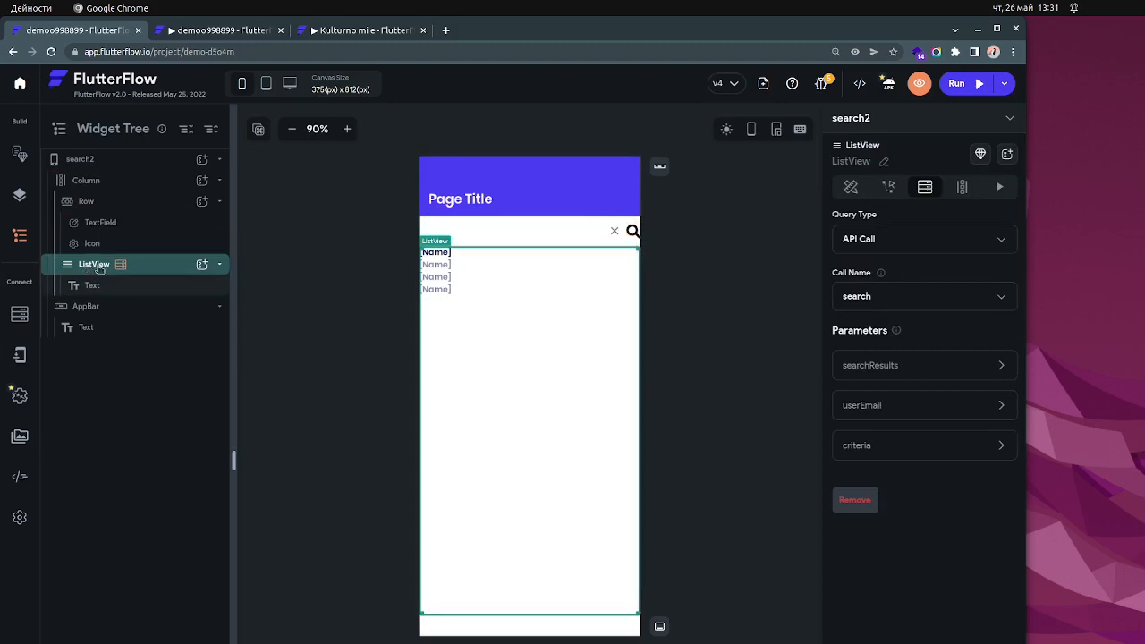
pyautogui.moveTo(123, 268)
pyautogui.click(506, 238)
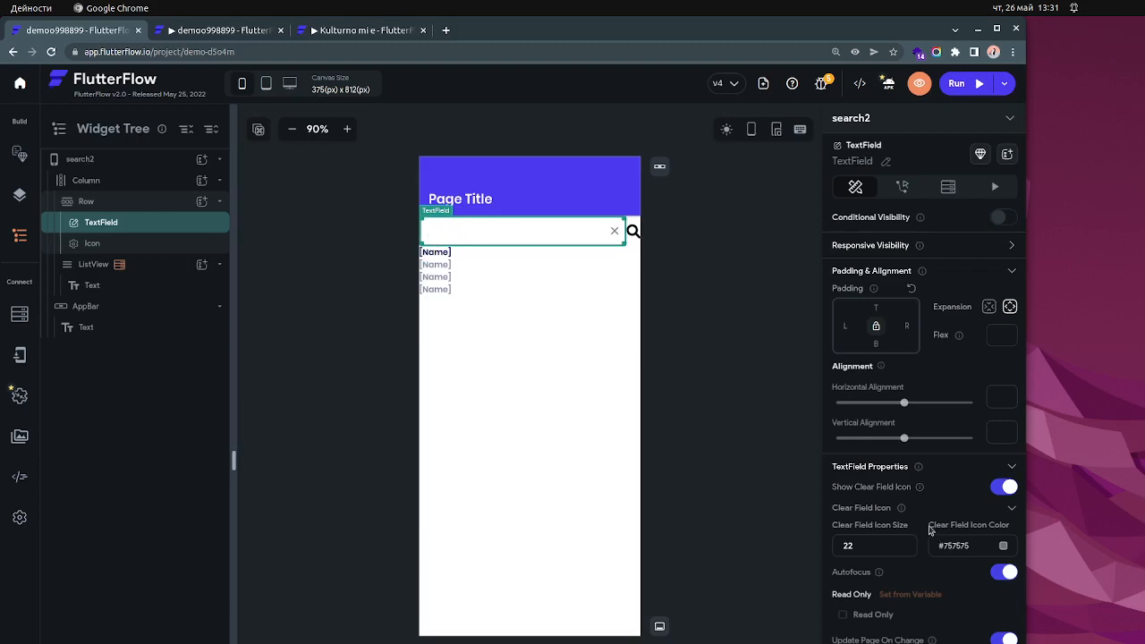
pyautogui.scroll(-3, 921, 532)
pyautogui.scroll(-2, 919, 531)
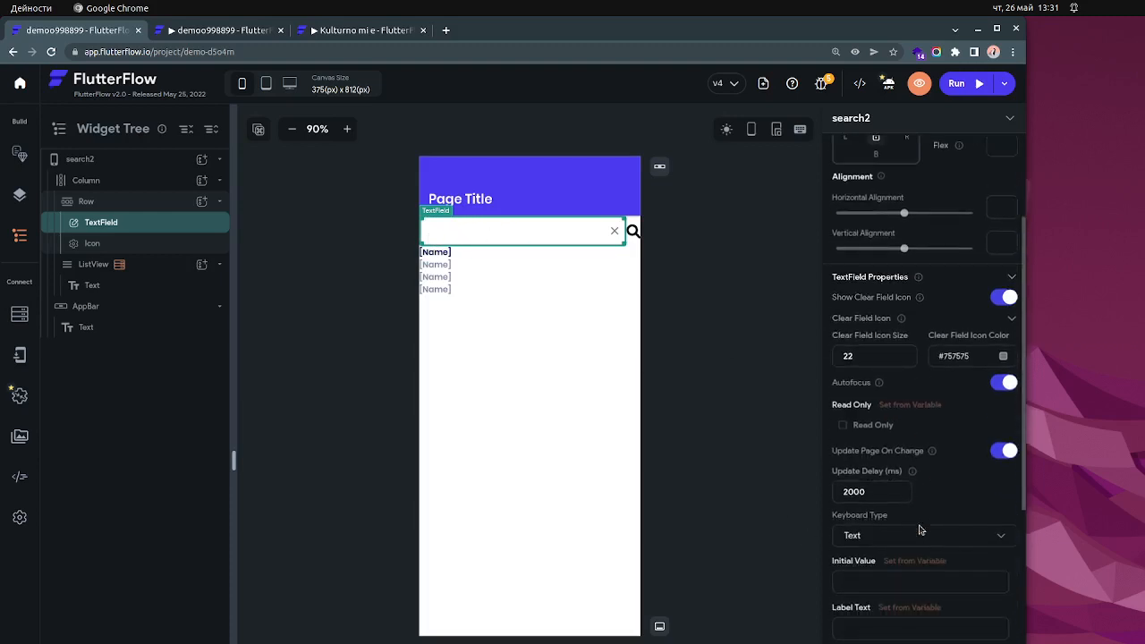
pyautogui.scroll(2, 920, 530)
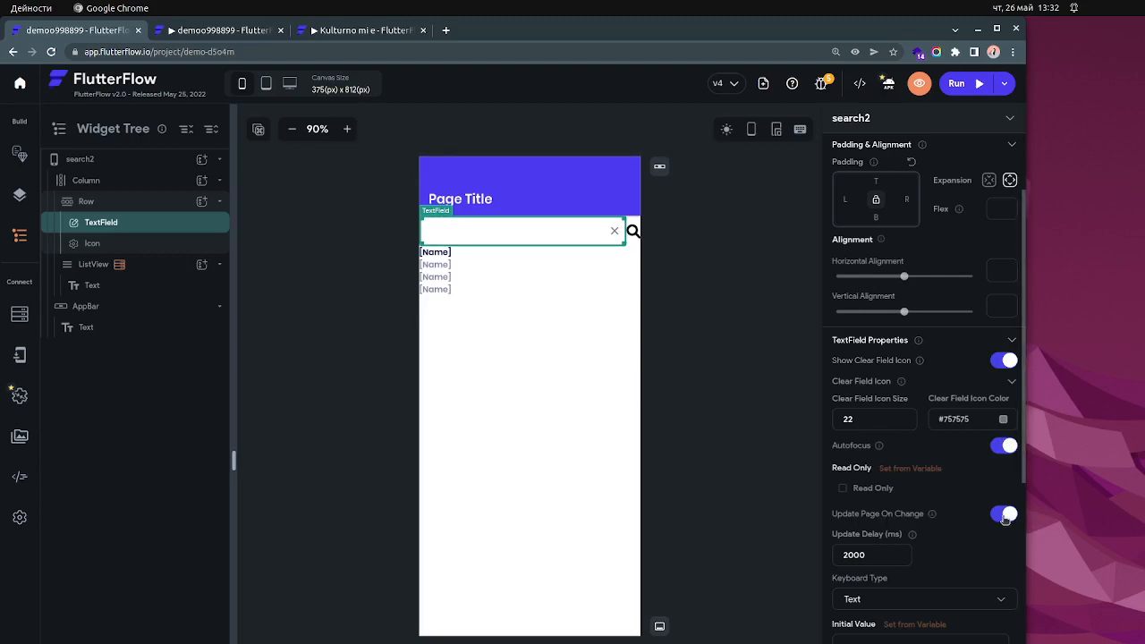
pyautogui.click(473, 287)
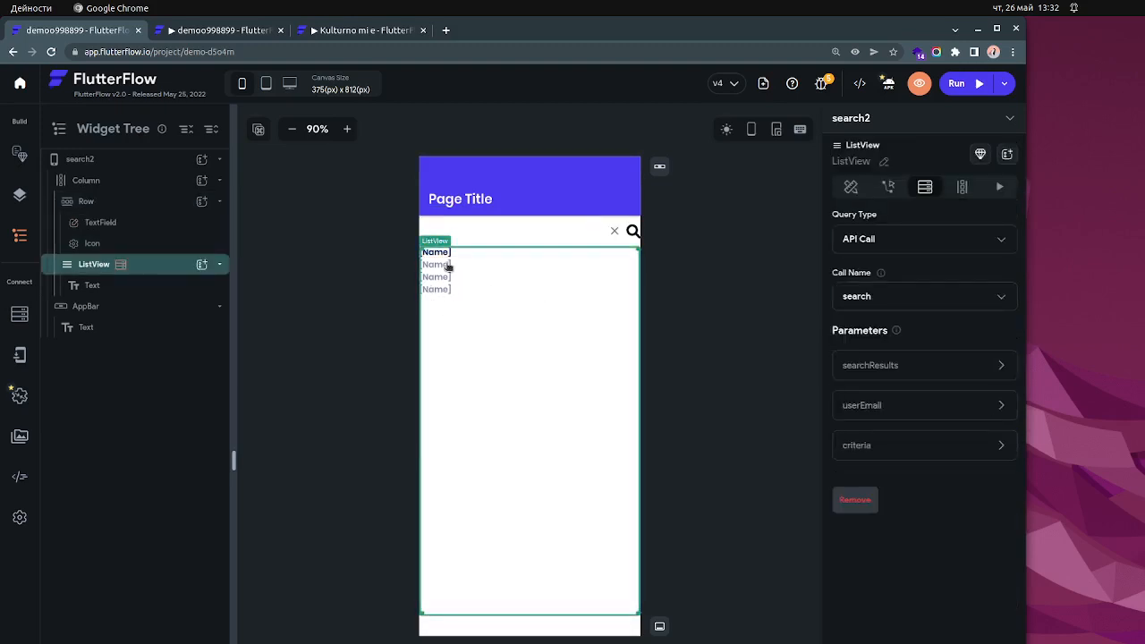
pyautogui.click(489, 232)
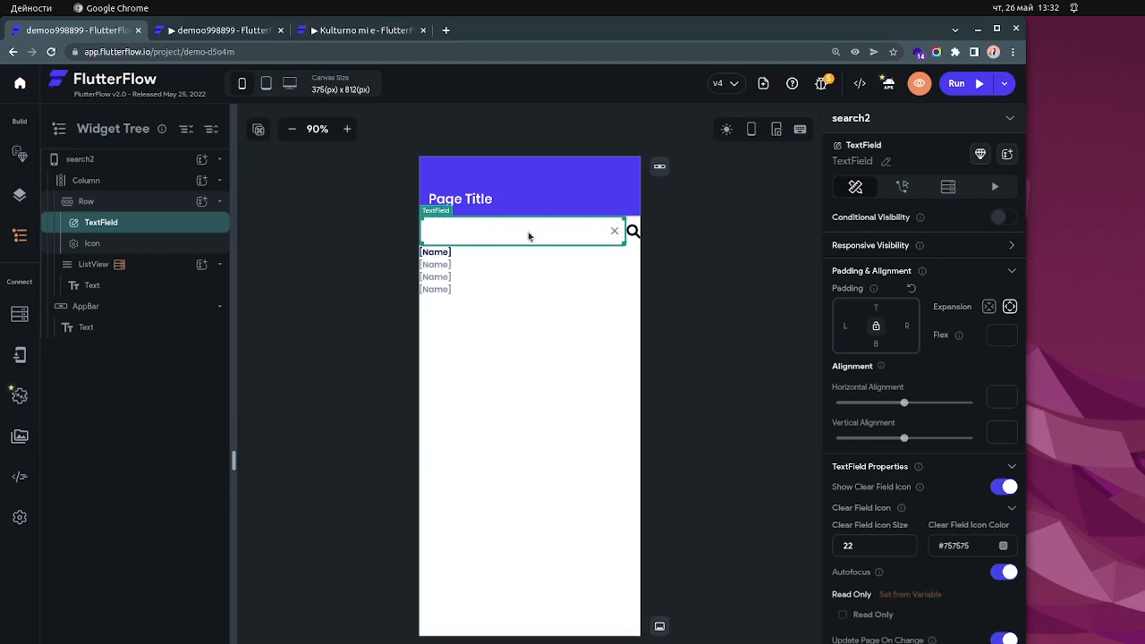
# - Preview the ListView's empty list image in the UI builder and check the available widget types
pyautogui.click(146, 270)
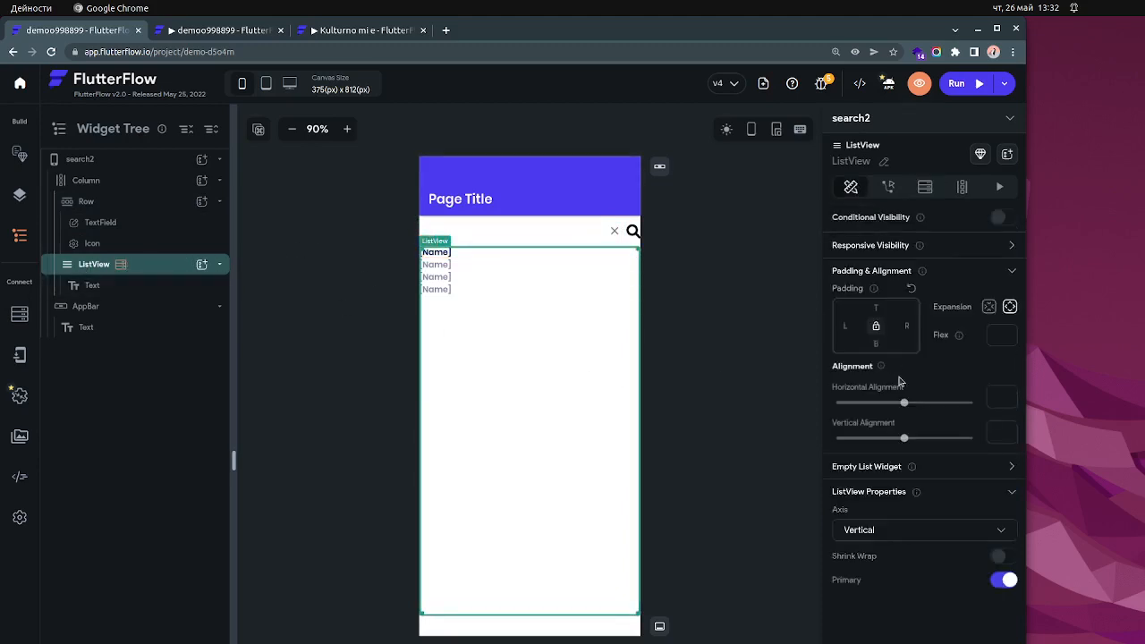
pyautogui.click(1013, 466)
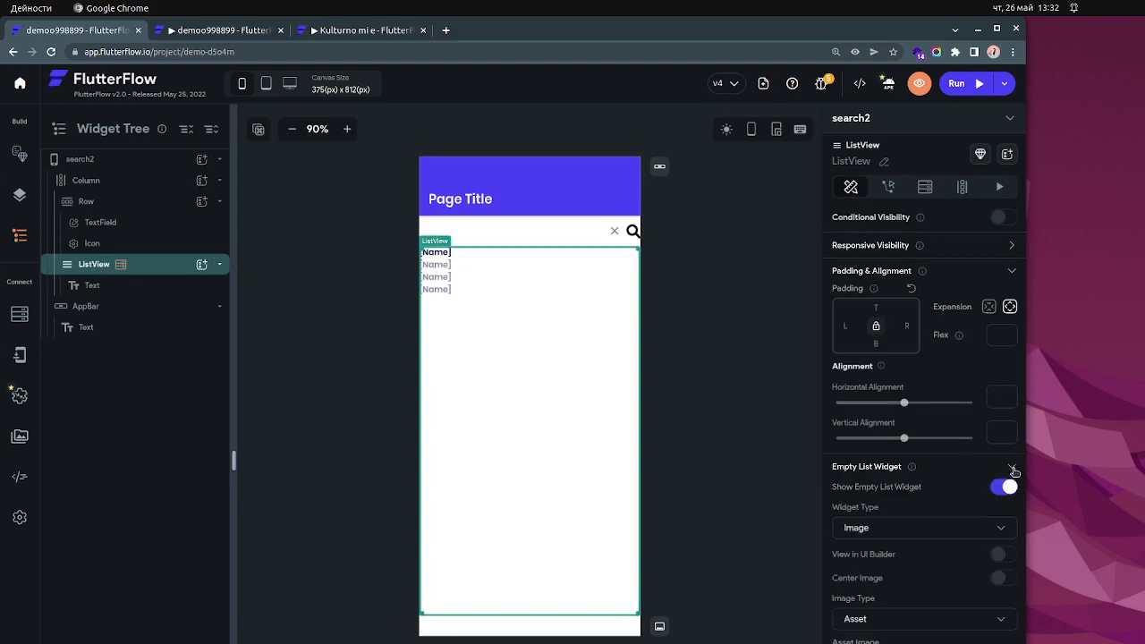
pyautogui.click(1004, 486)
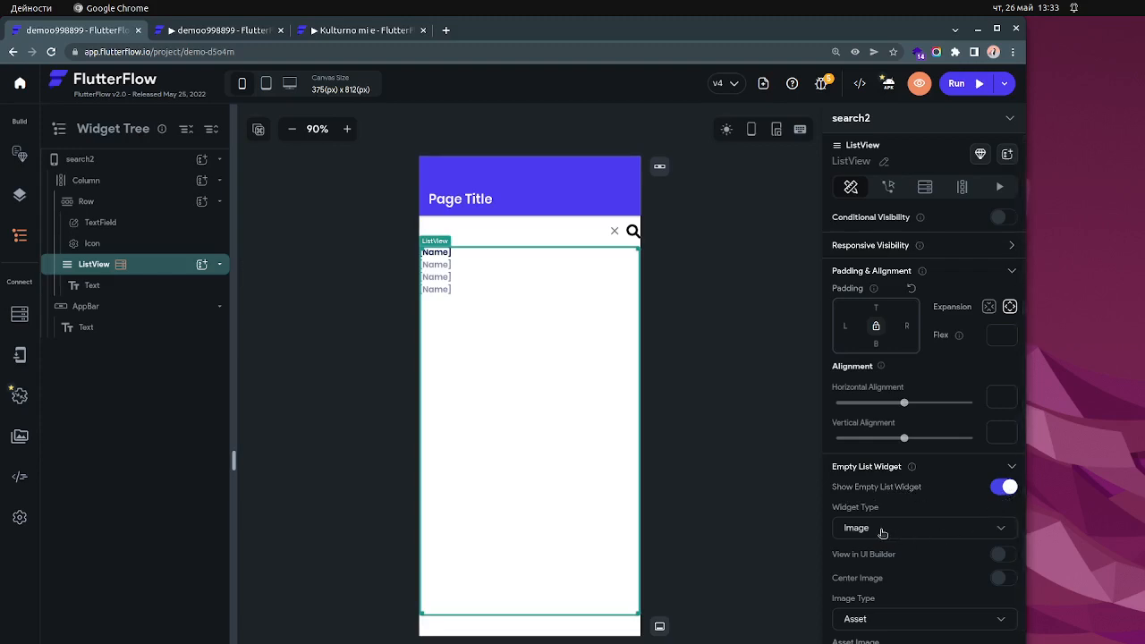
pyautogui.click(1006, 556)
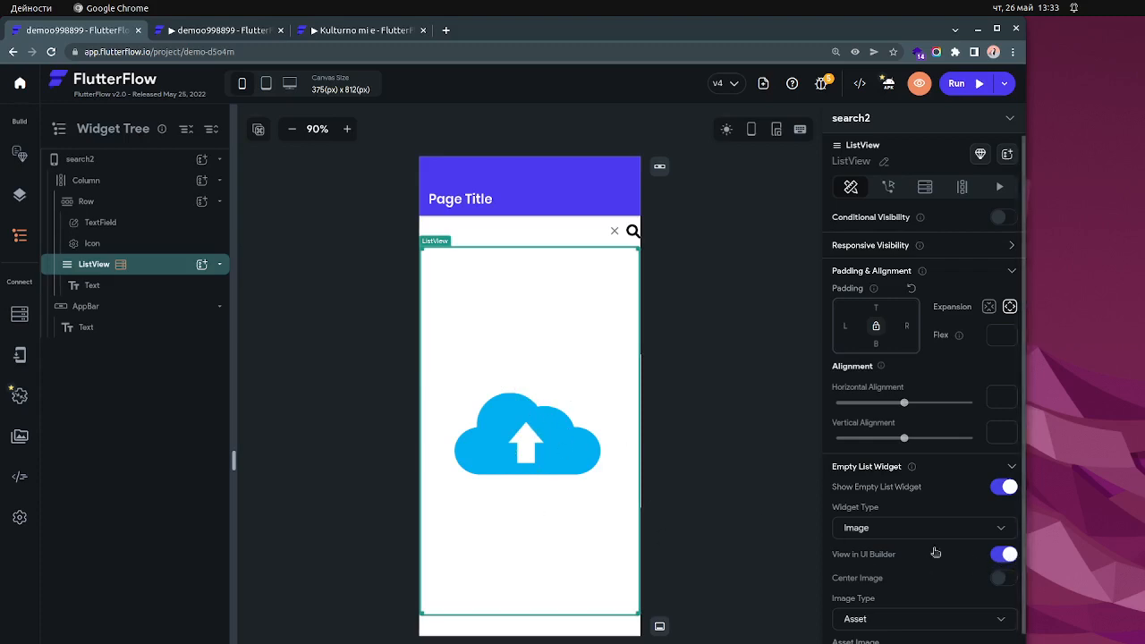
pyautogui.click(1005, 555)
pyautogui.click(1003, 532)
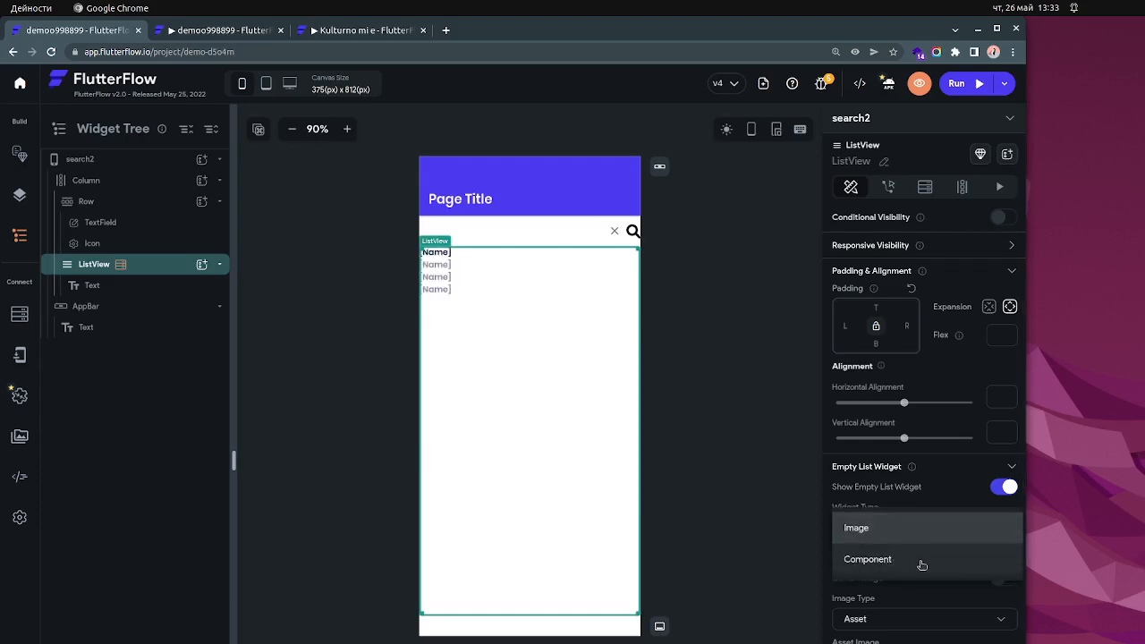
pyautogui.click(775, 537)
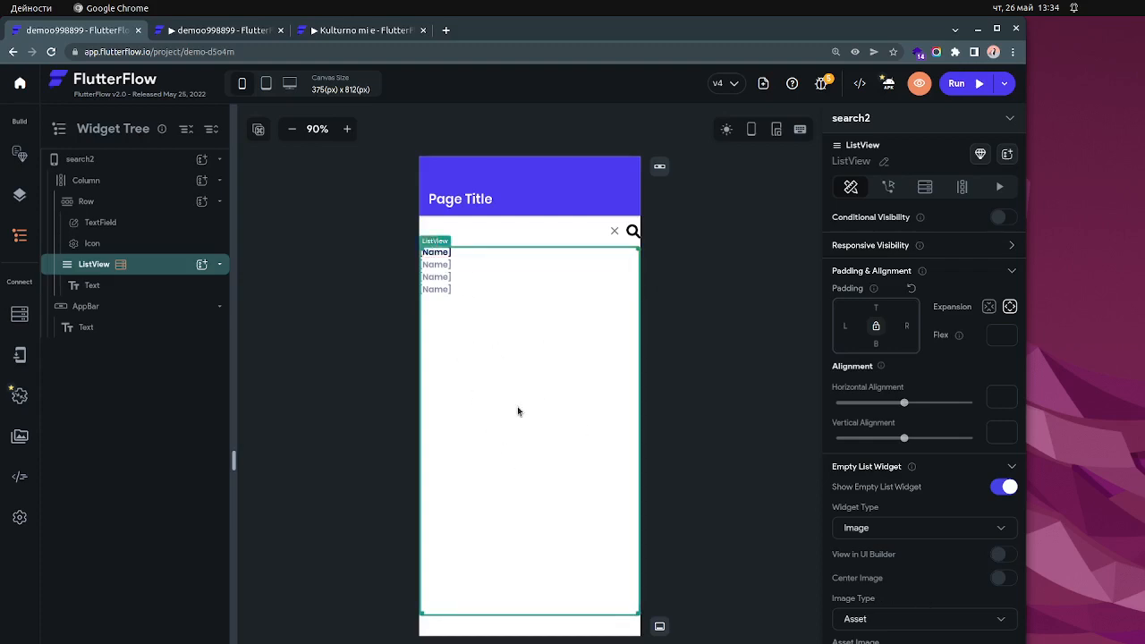
# - Inspect the search TextField, the results ListView and the Text widget nested in the list
pyautogui.click(500, 238)
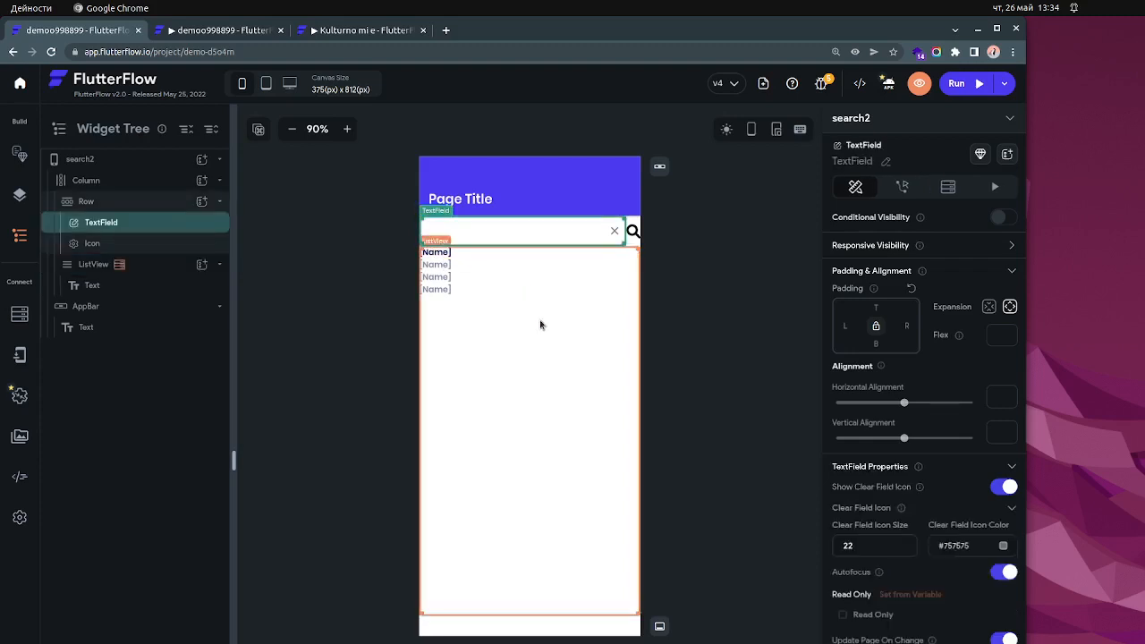
pyautogui.click(555, 384)
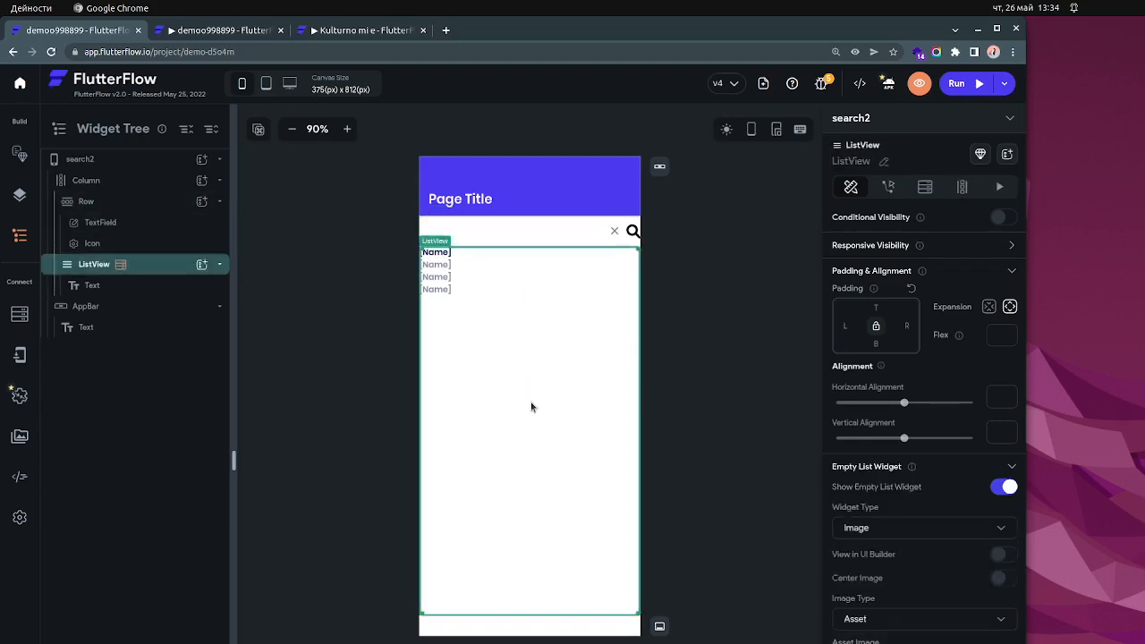
pyautogui.click(527, 234)
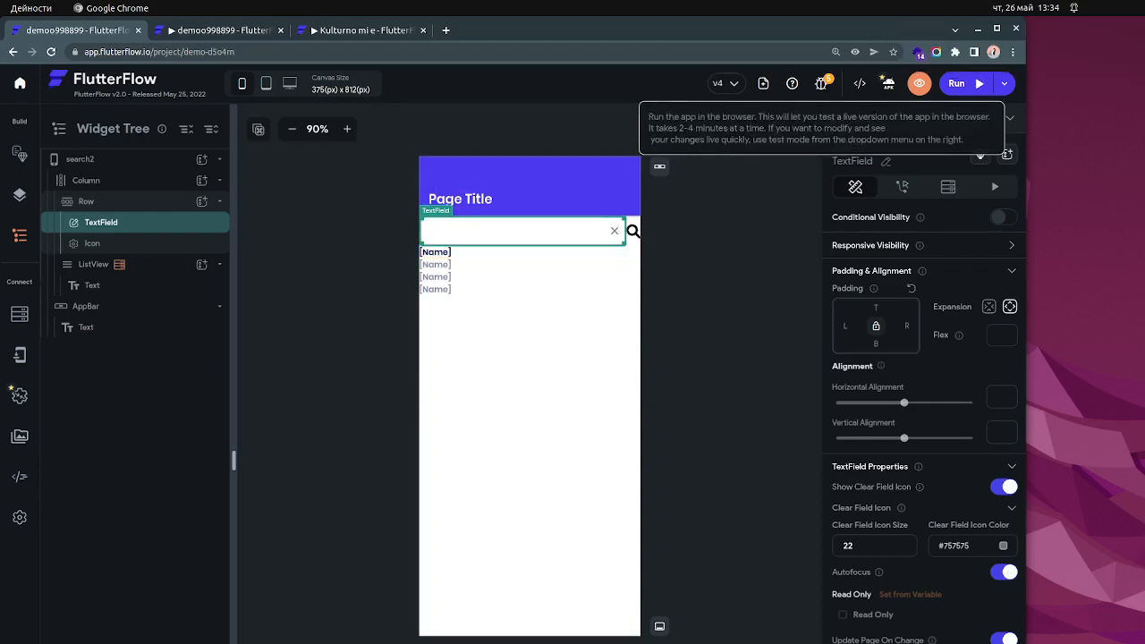
pyautogui.click(126, 287)
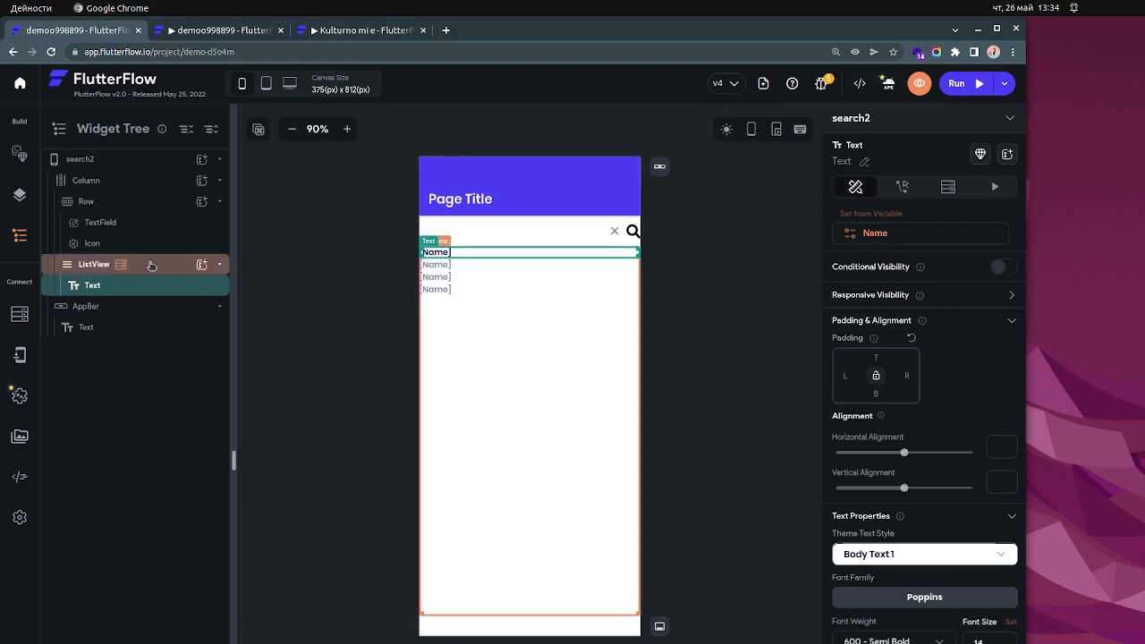
# - Examine the searchResults parameter in the ListView's search API call
pyautogui.click(151, 265)
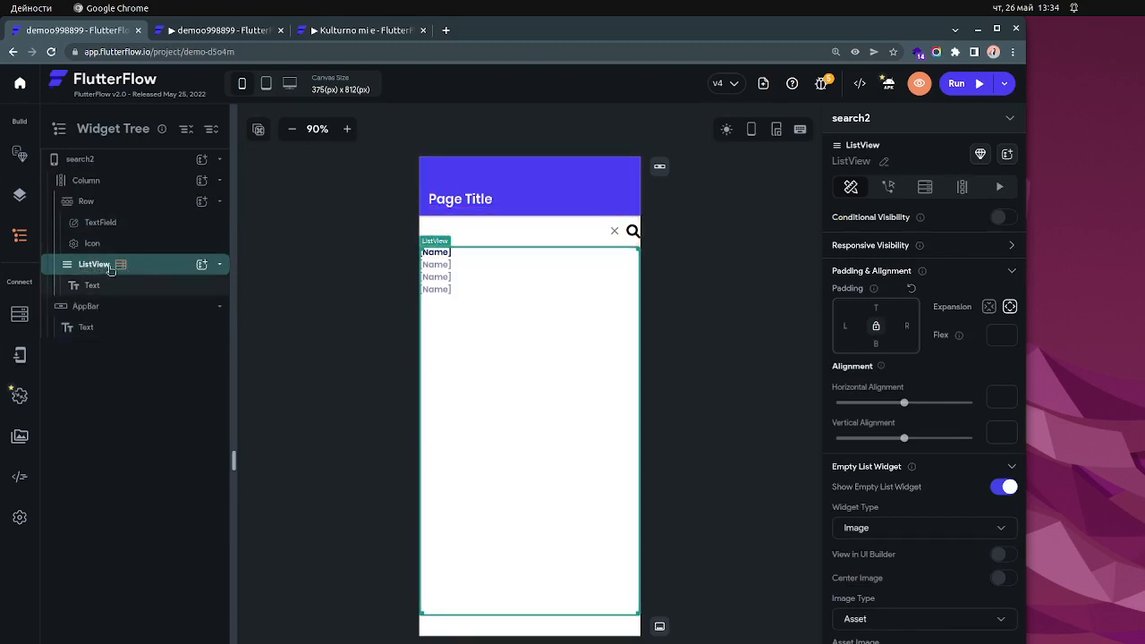
pyautogui.click(925, 188)
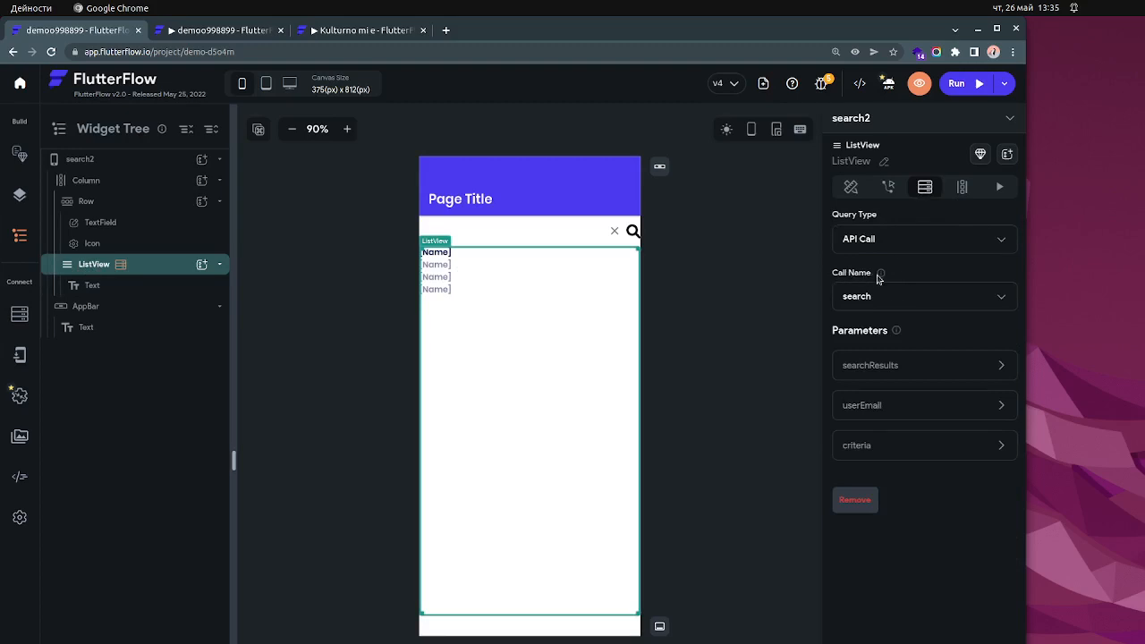
pyautogui.click(875, 371)
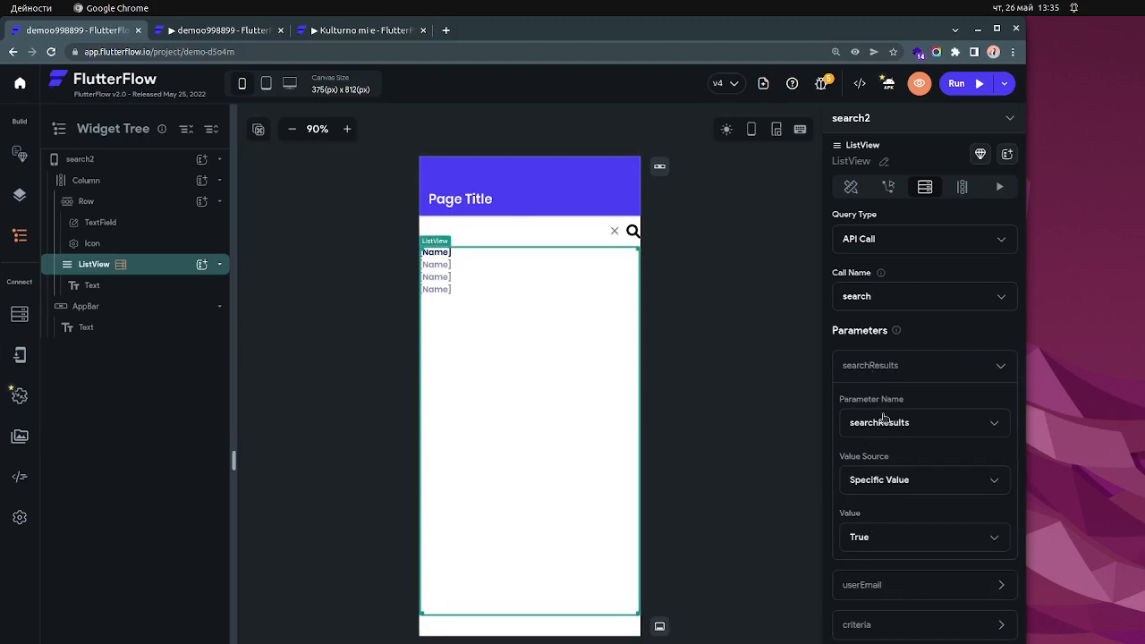
pyautogui.click(879, 370)
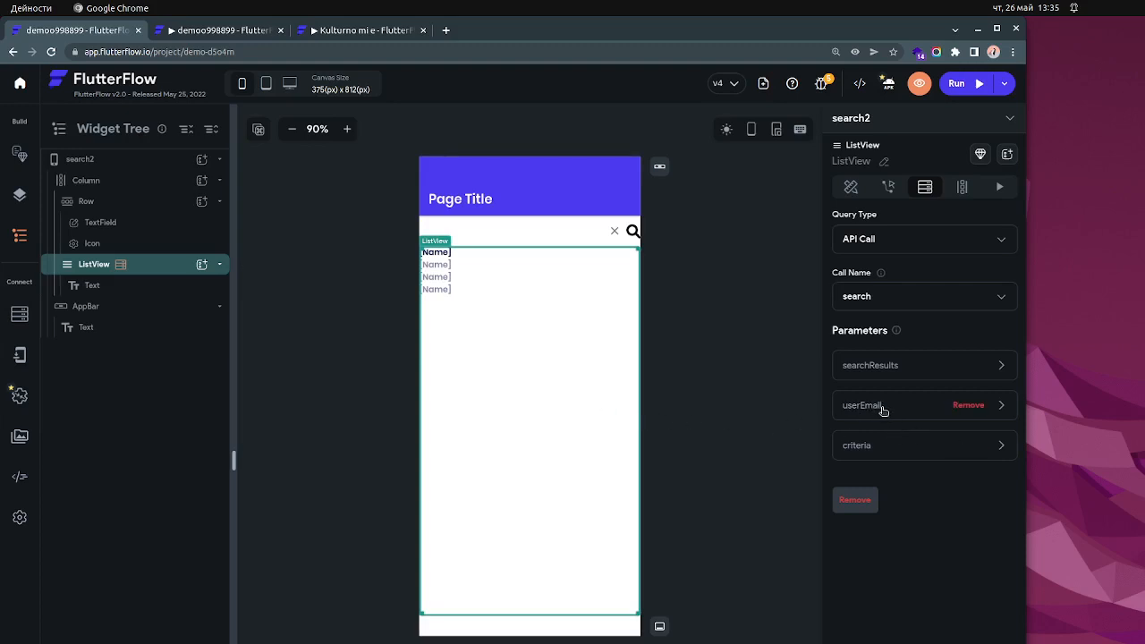
# - Check the list's Text widget and the value source of the criteria parameter in the ListView's API call
pyautogui.click(442, 254)
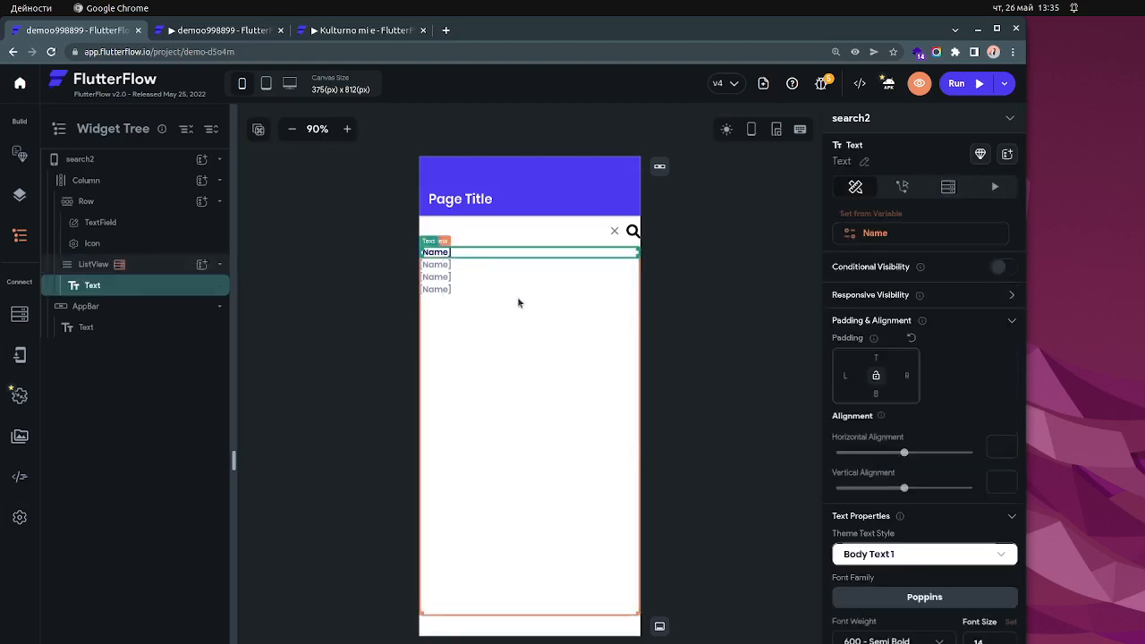
pyautogui.click(143, 267)
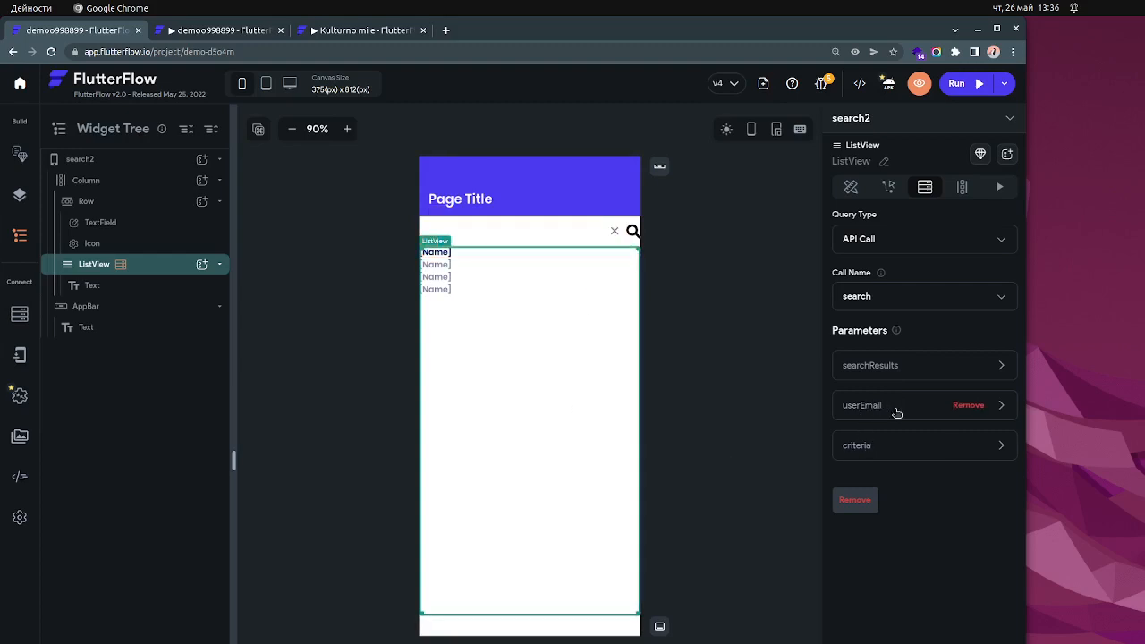
pyautogui.click(883, 447)
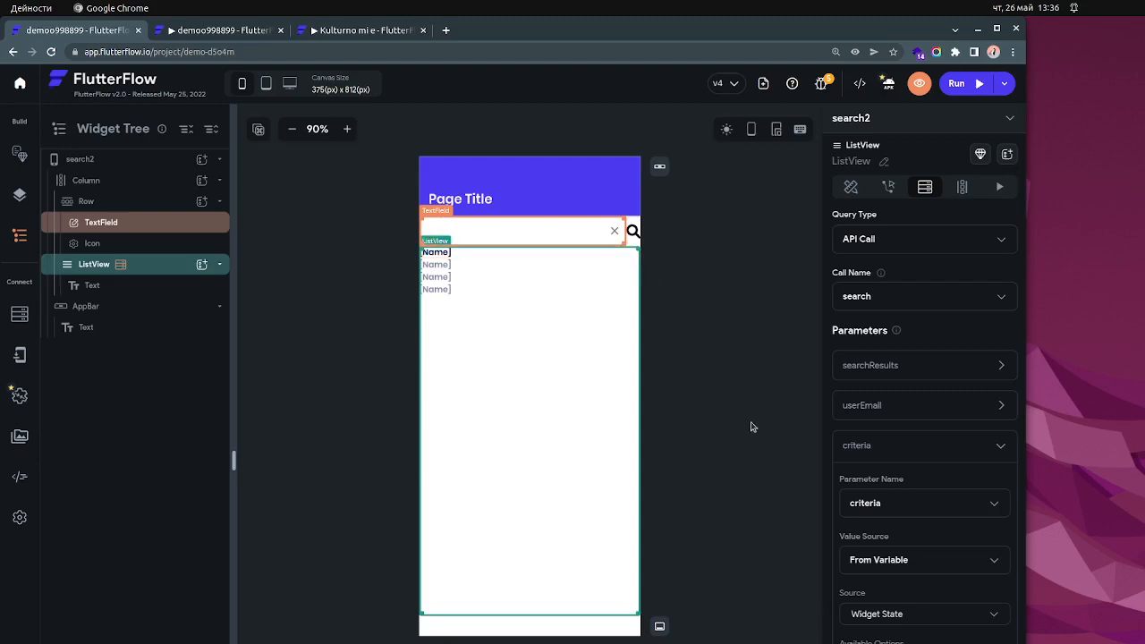
# - Examine how the ListView generates children from its variable, including the variable name, and return to its backend query
pyautogui.click(964, 187)
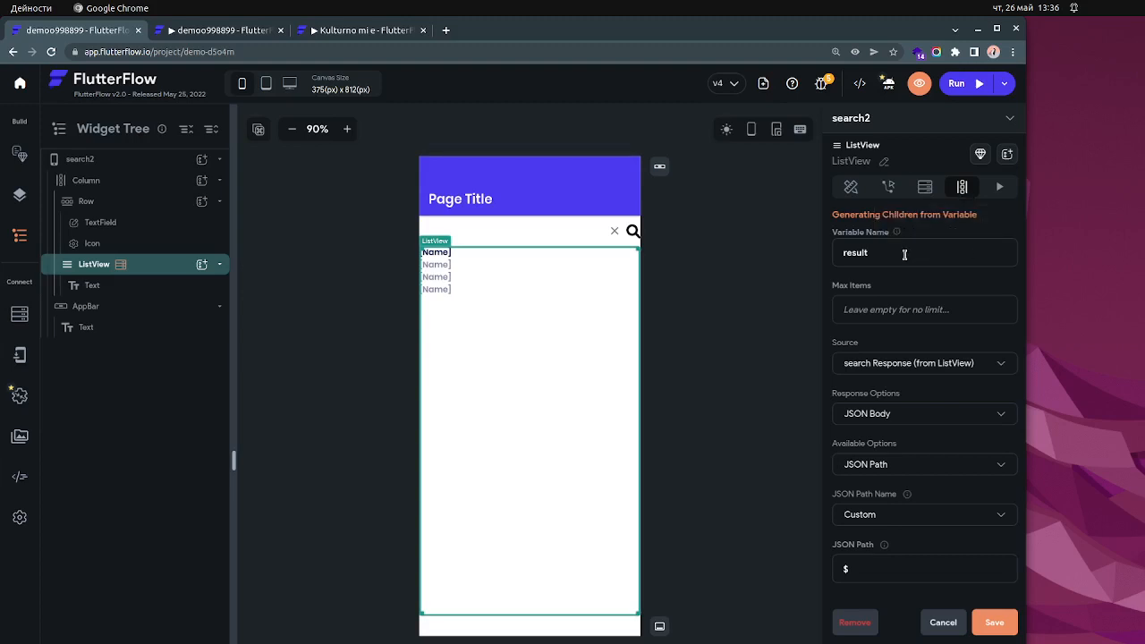
pyautogui.doubleClick(835, 253)
pyautogui.click(893, 254)
pyautogui.moveTo(879, 254); pyautogui.dragTo(836, 253)
pyautogui.click(928, 188)
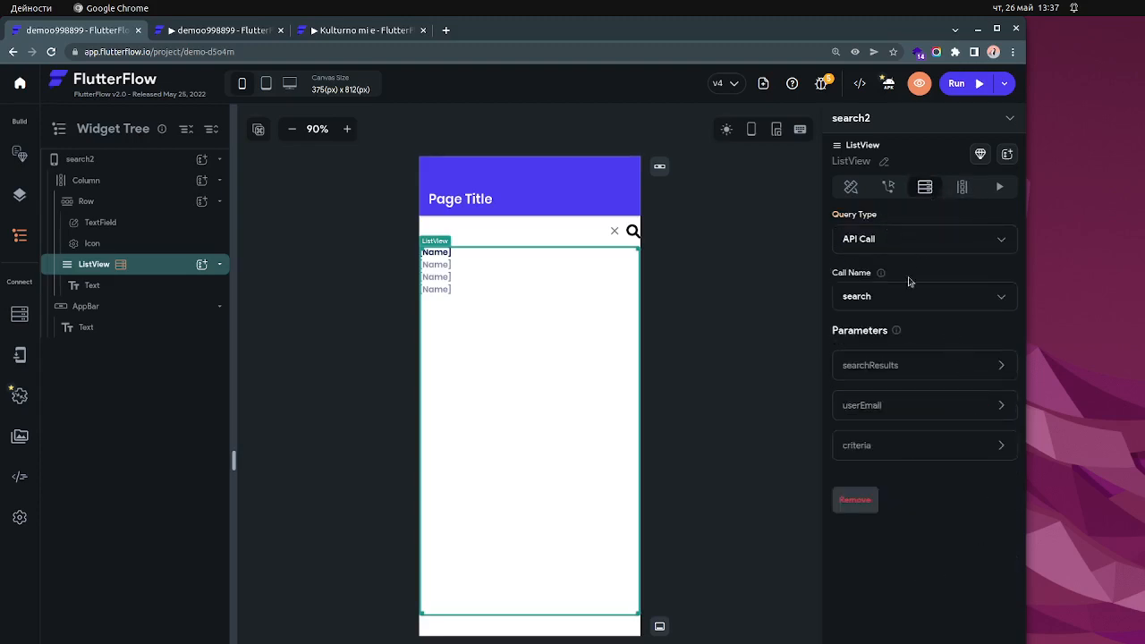
# - Compare the ListView's backend query with its generated children settings, checking the variable name
pyautogui.click(963, 186)
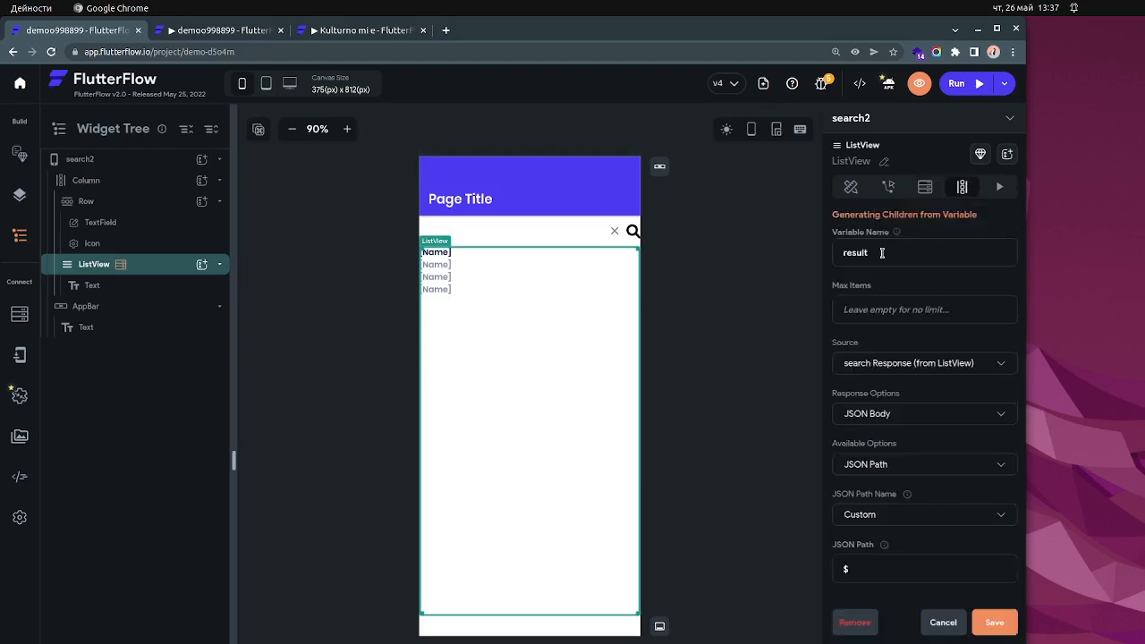
pyautogui.click(926, 189)
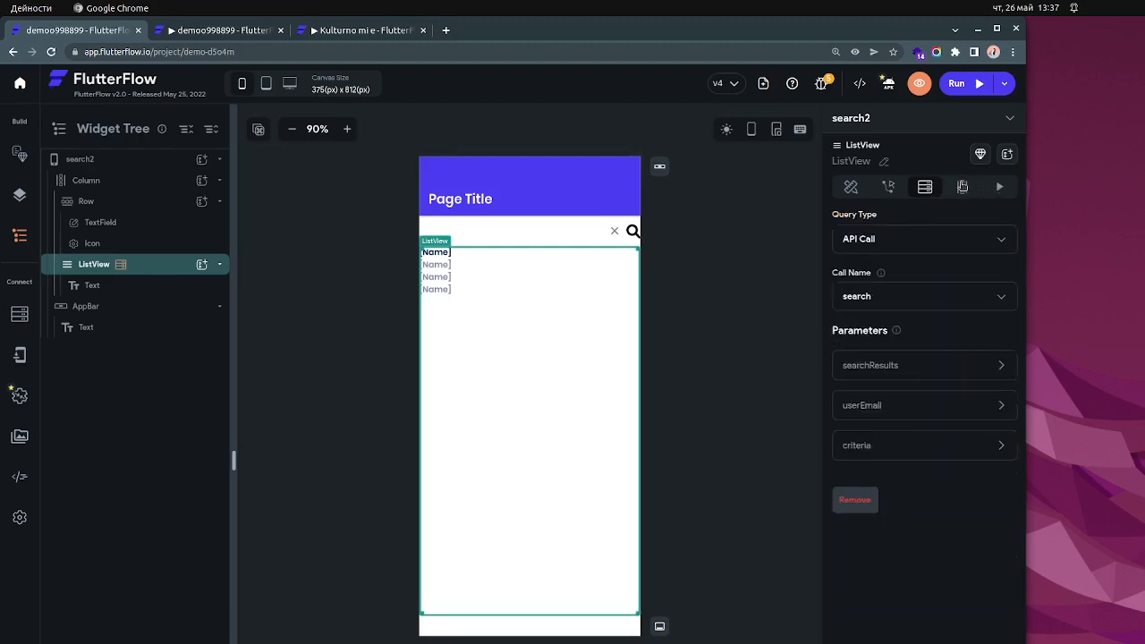
pyautogui.click(963, 187)
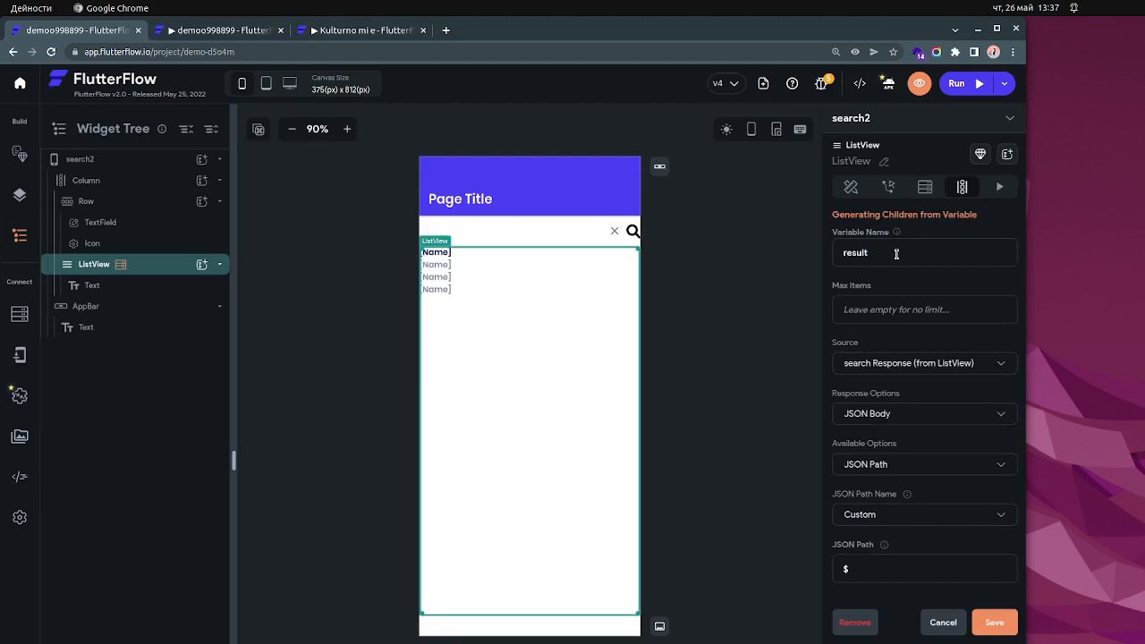
pyautogui.doubleClick(855, 256)
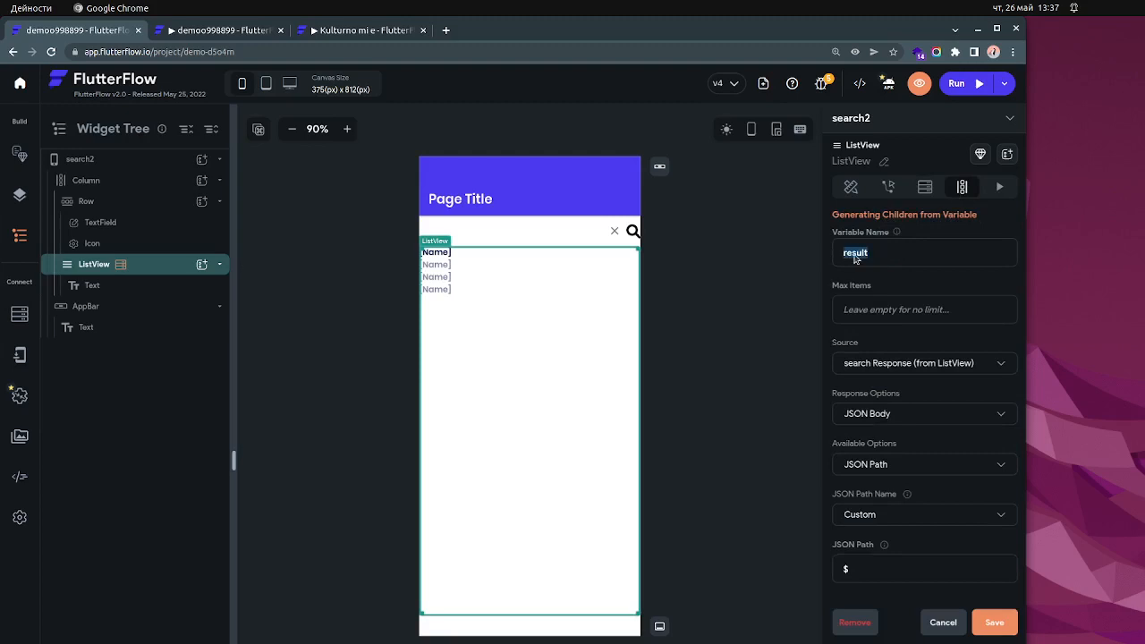
pyautogui.click(916, 250)
pyautogui.click(926, 192)
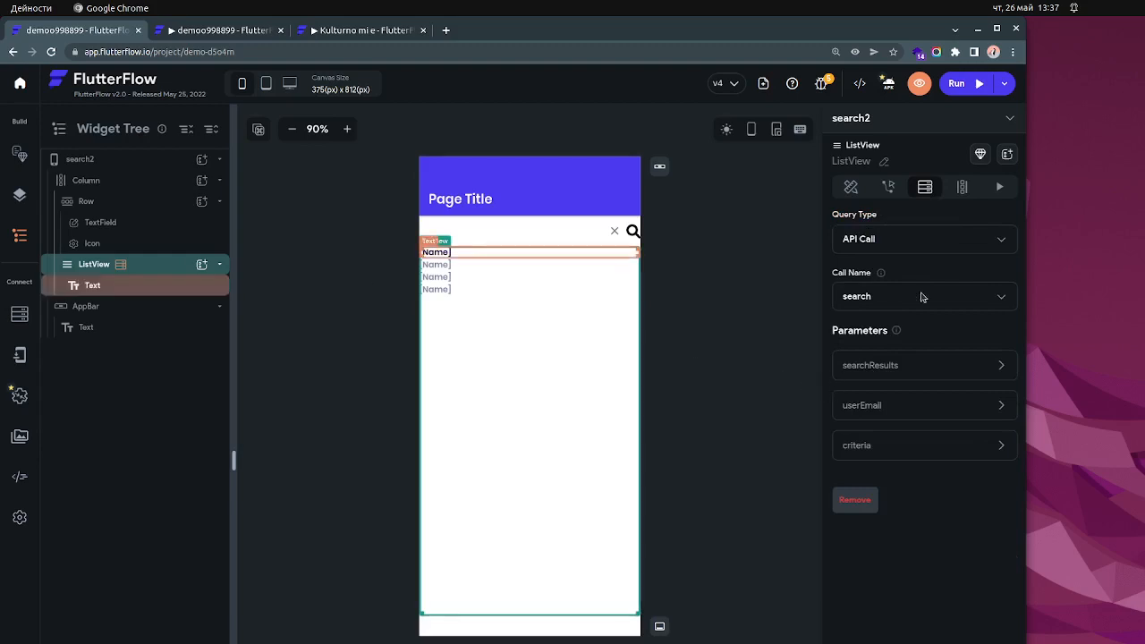
# - Examine the response source and the JSON Path used to generate the ListView's children
pyautogui.click(962, 187)
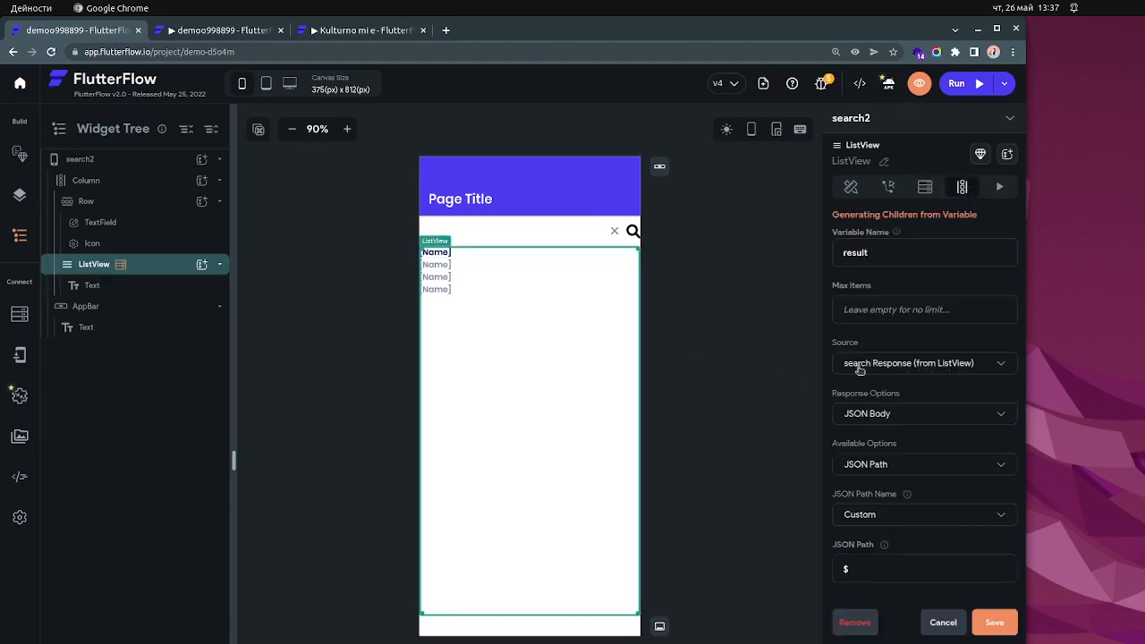
pyautogui.click(927, 188)
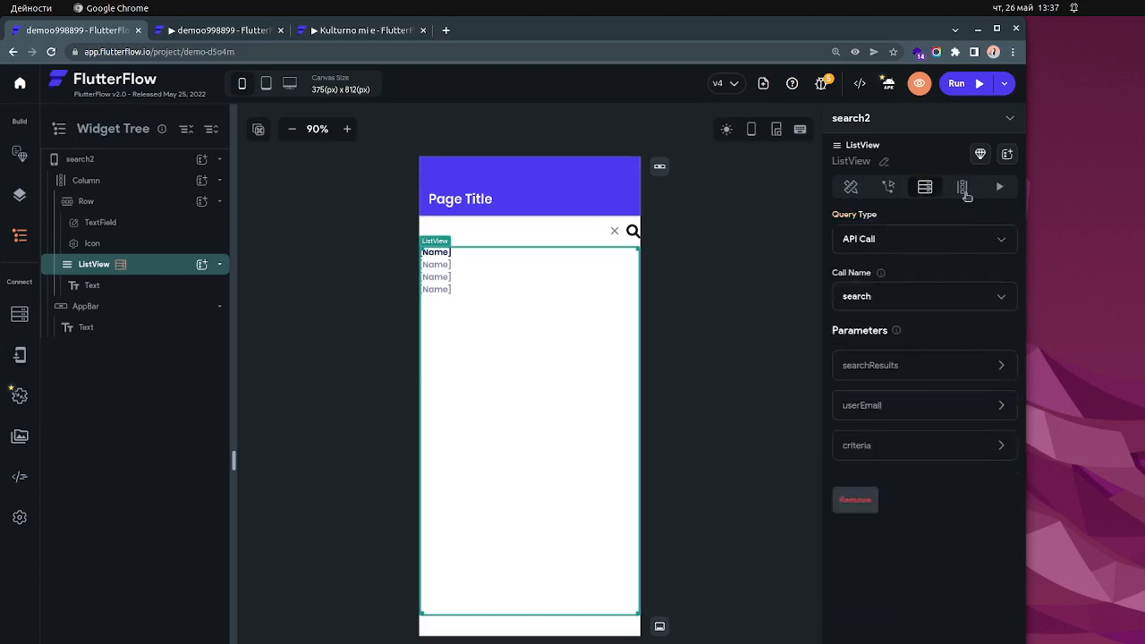
pyautogui.click(963, 189)
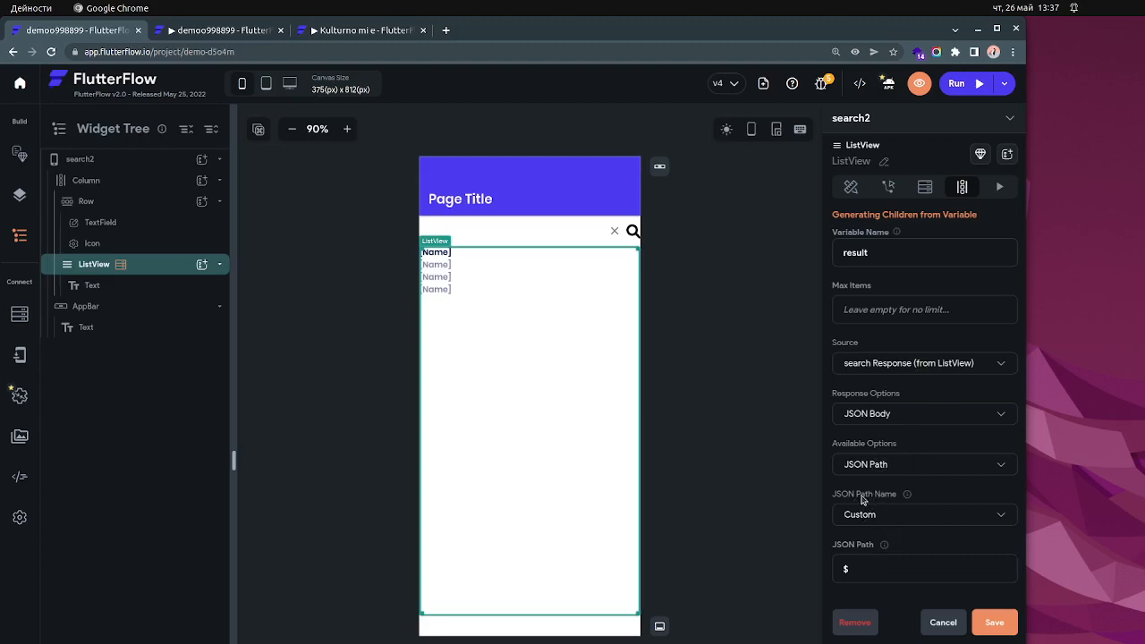
pyautogui.click(882, 568)
pyautogui.click(877, 570)
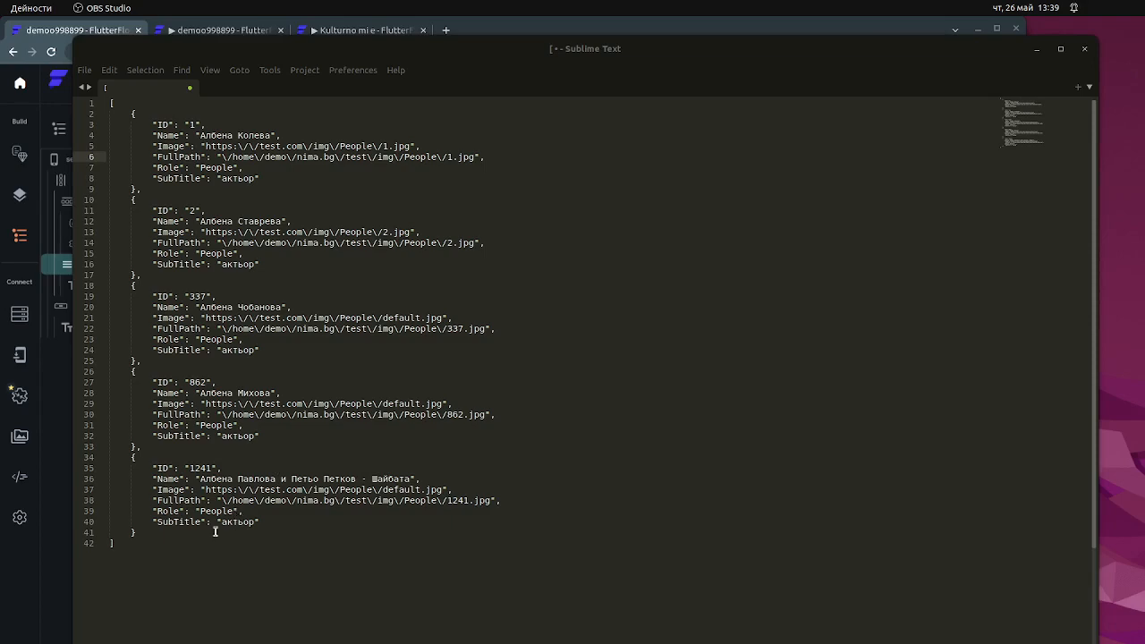
# - Examine the array and its objects in the JSON response in Sublime Text, and move that window clear of the FlutterFlow page
pyautogui.moveTo(163, 556); pyautogui.dragTo(106, 103)
pyautogui.moveTo(447, 53); pyautogui.dragTo(533, 69)
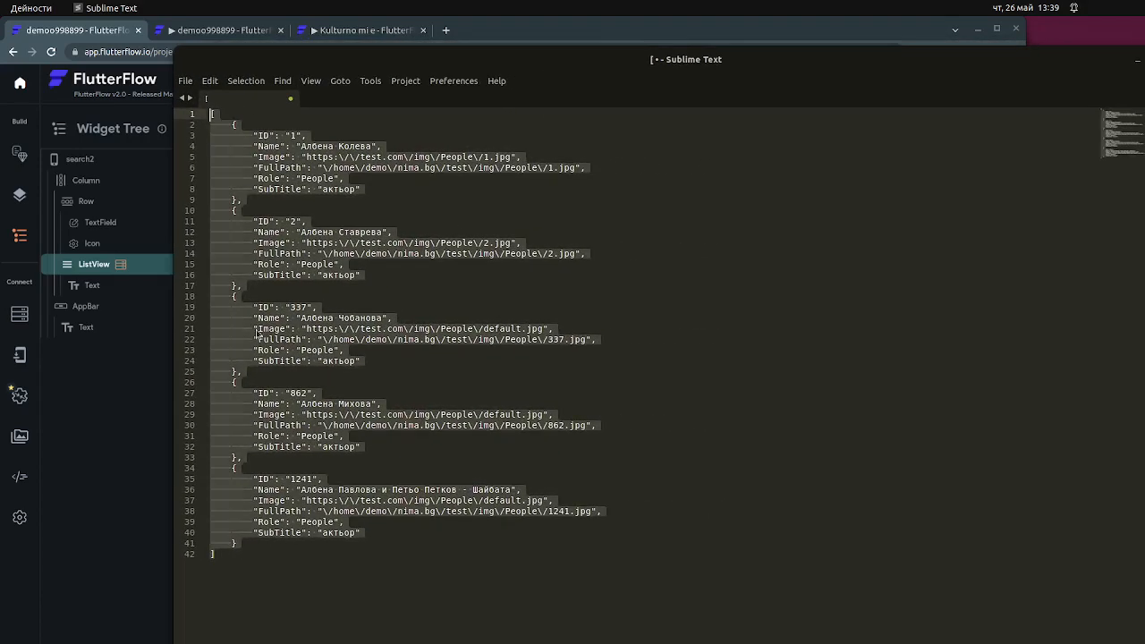
pyautogui.click(347, 267)
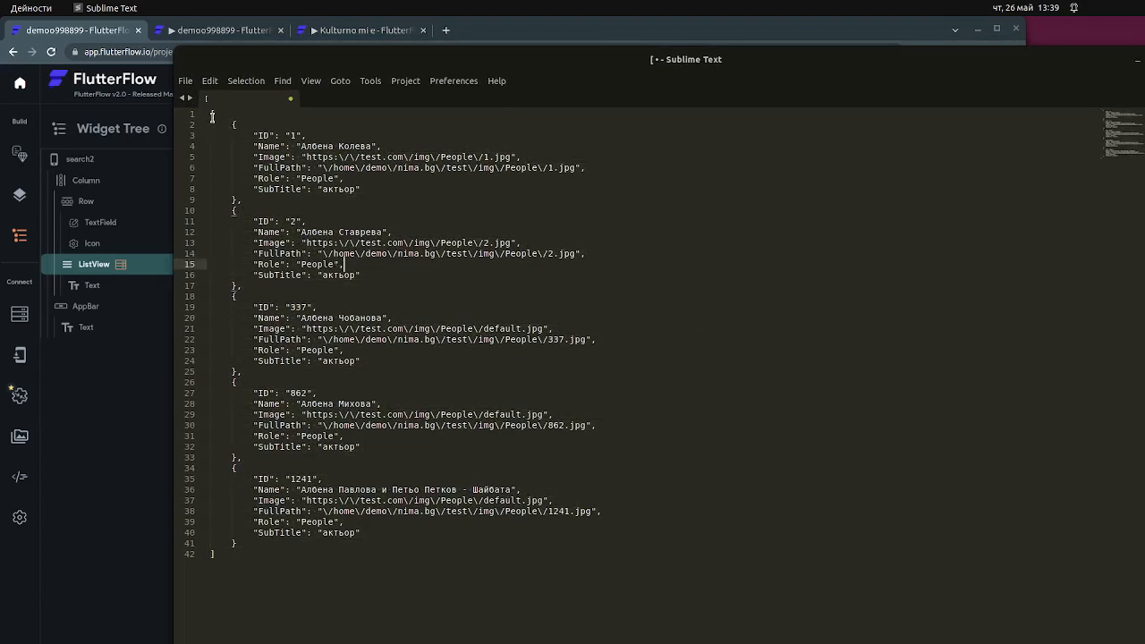
pyautogui.moveTo(211, 117); pyautogui.dragTo(322, 570)
pyautogui.click(300, 521)
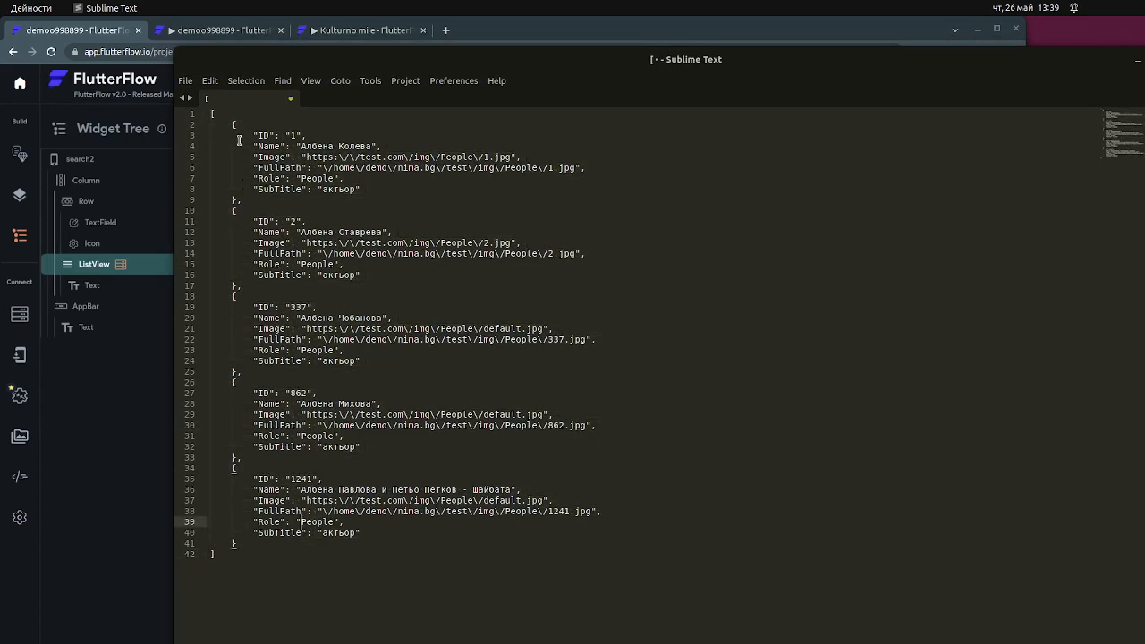
pyautogui.moveTo(232, 124); pyautogui.dragTo(373, 575)
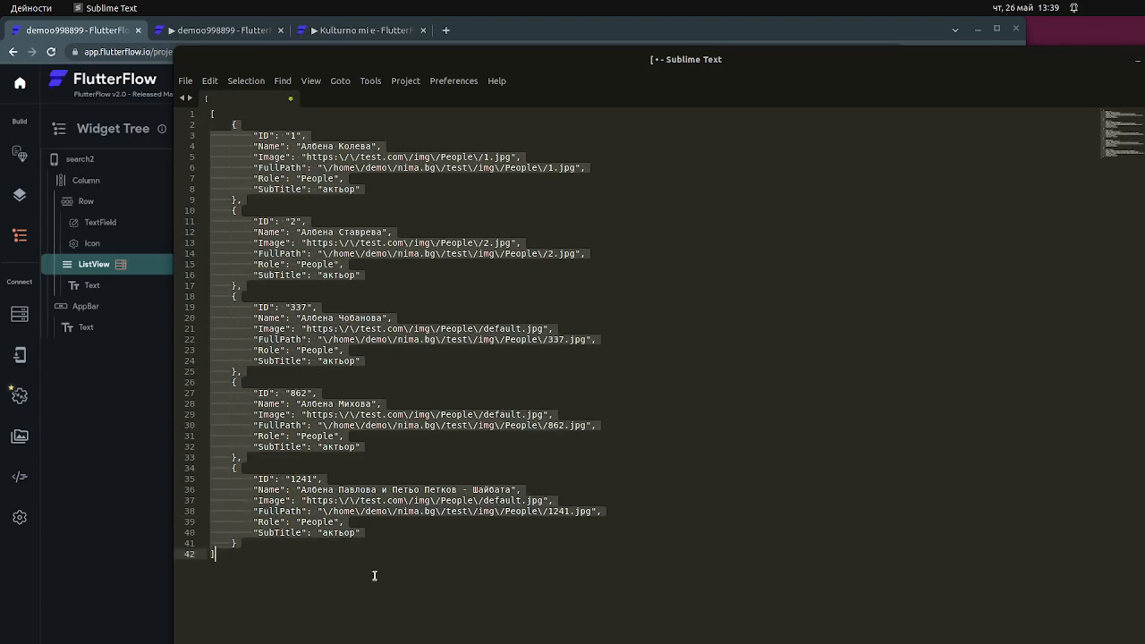
pyautogui.moveTo(599, 70); pyautogui.dragTo(626, 525)
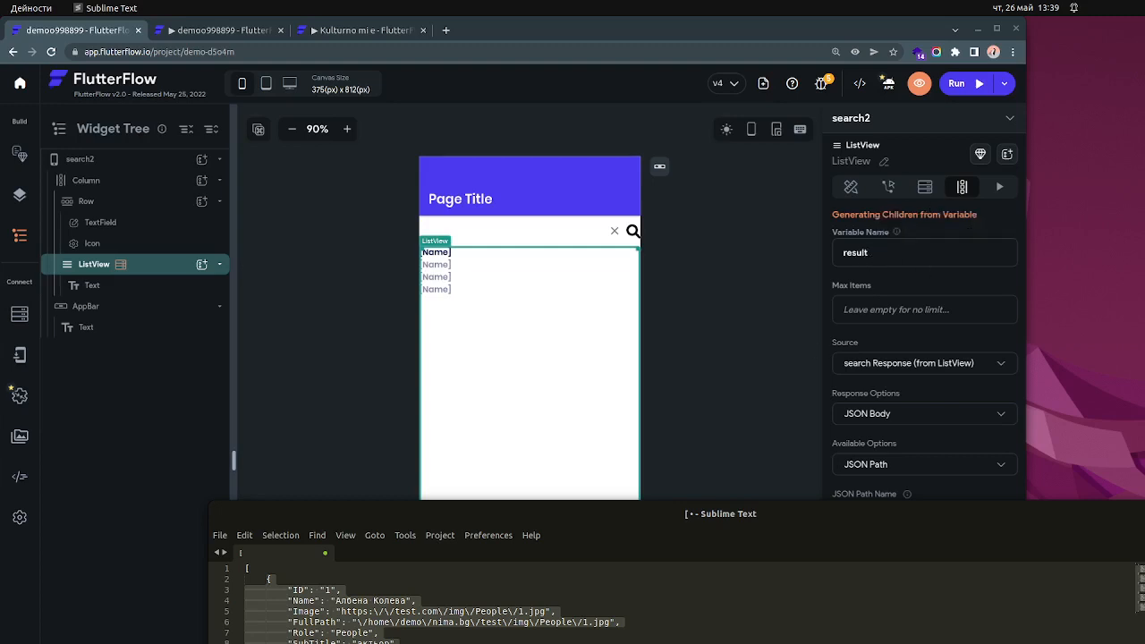
pyautogui.moveTo(279, 643); pyautogui.dragTo(266, 579)
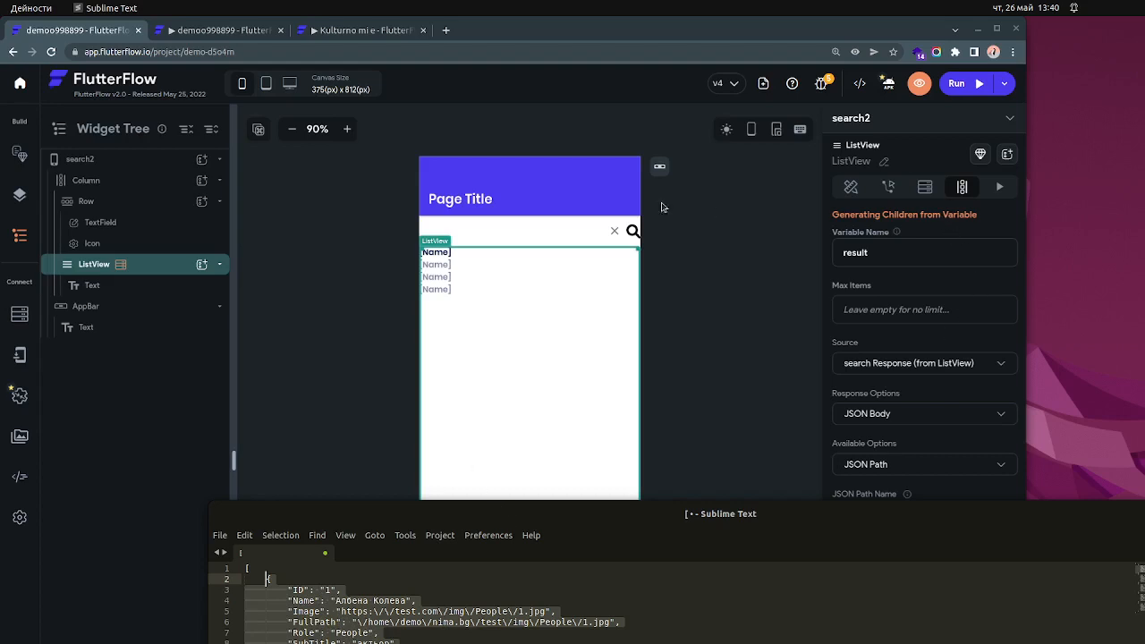
# - Switch back to FlutterFlow and check the JSON Path that binds the list's Text widget to each result item
pyautogui.click(784, 366)
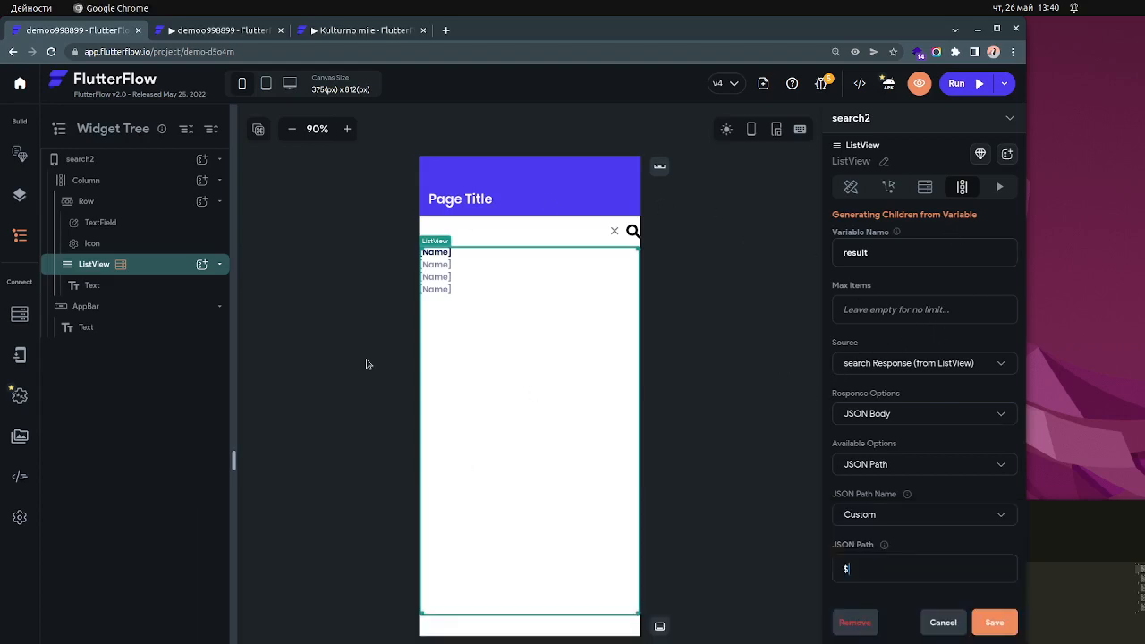
pyautogui.click(367, 363)
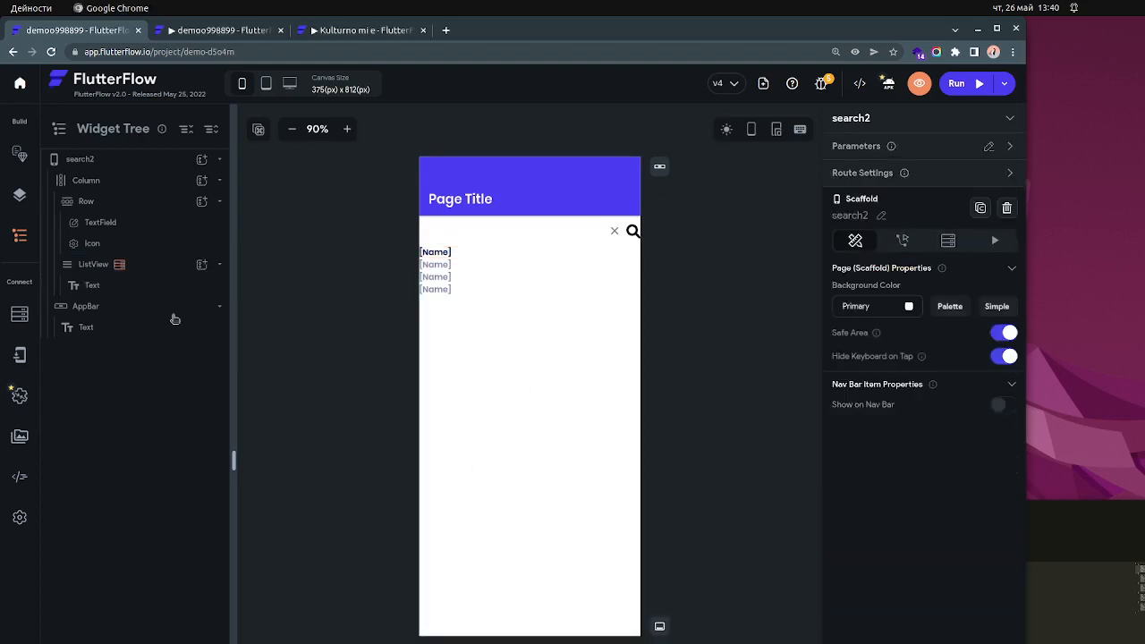
pyautogui.click(445, 258)
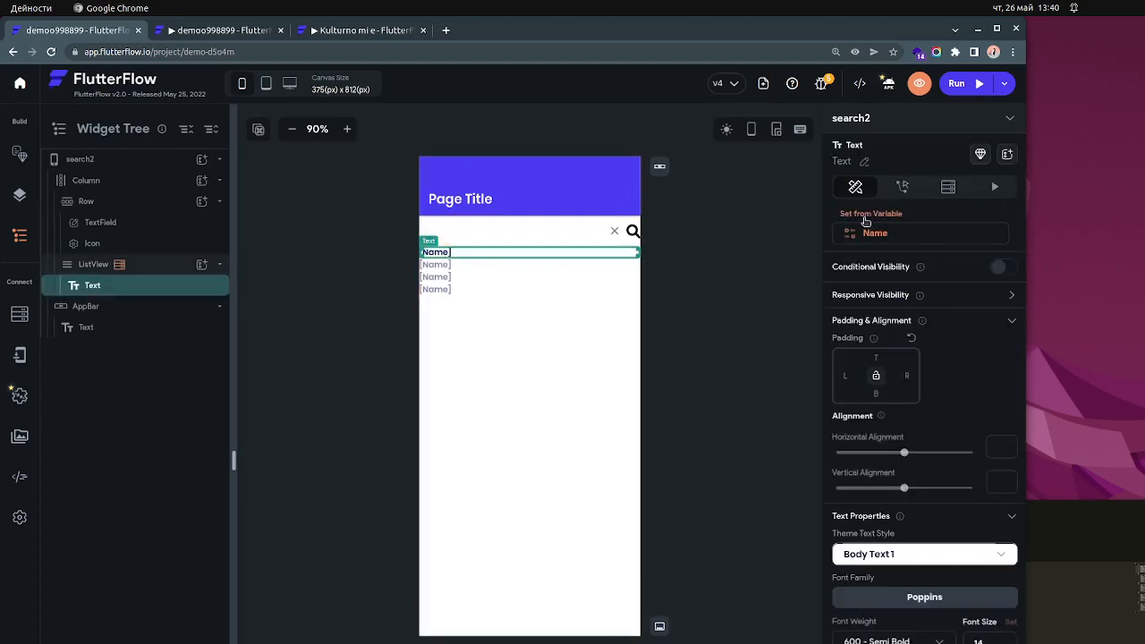
pyautogui.click(873, 220)
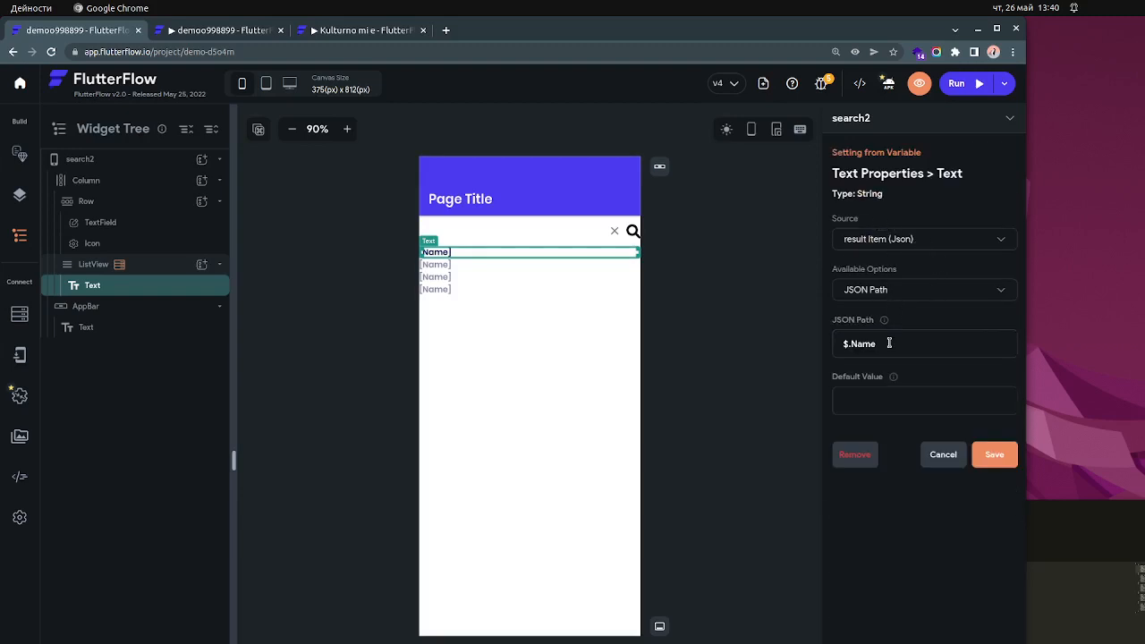
pyautogui.doubleClick(868, 343)
# - Switch to Sublime Text and examine the Name key and its value in the first JSON object
pyautogui.click(1091, 624)
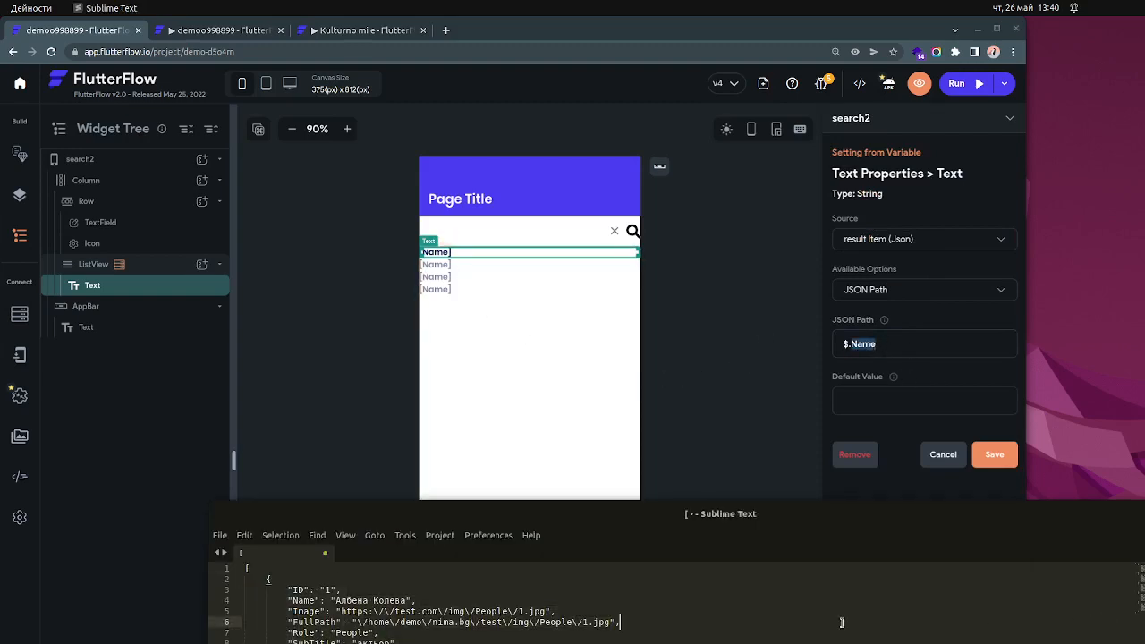
pyautogui.doubleClick(307, 600)
pyautogui.tripleClick(304, 601)
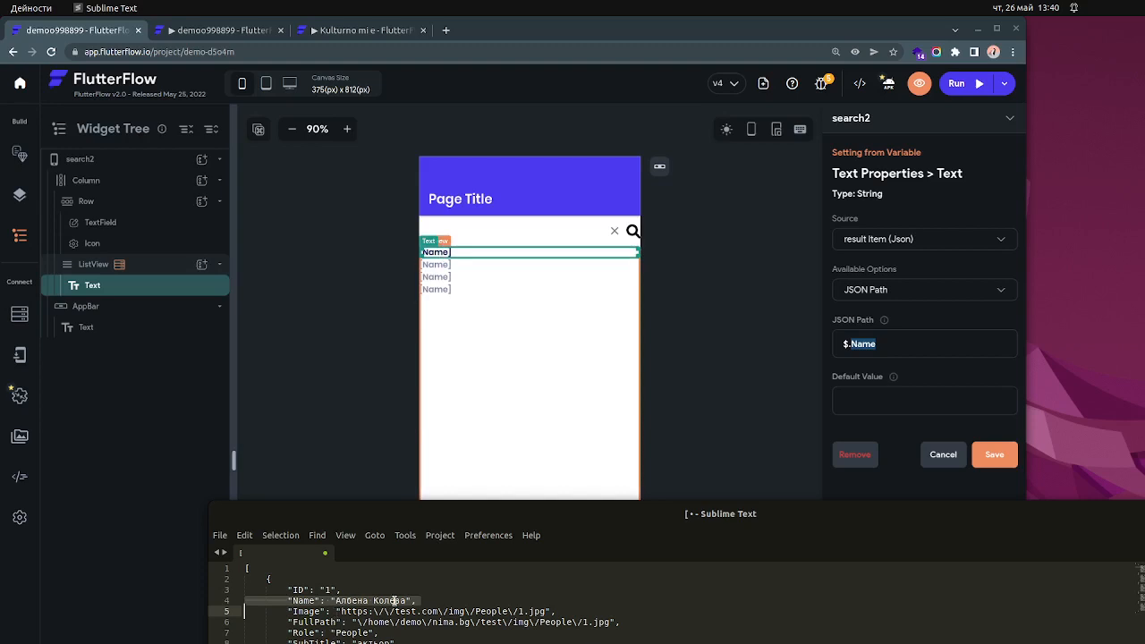
pyautogui.doubleClick(345, 601)
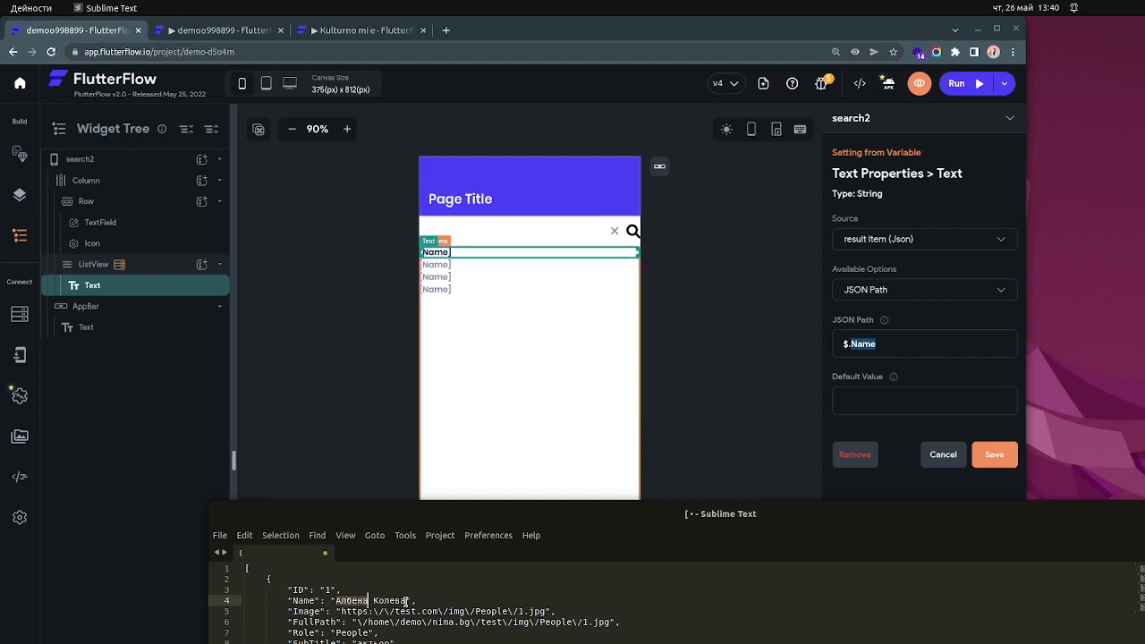
pyautogui.moveTo(406, 601); pyautogui.dragTo(337, 600)
pyautogui.click(367, 600)
pyautogui.doubleClick(307, 601)
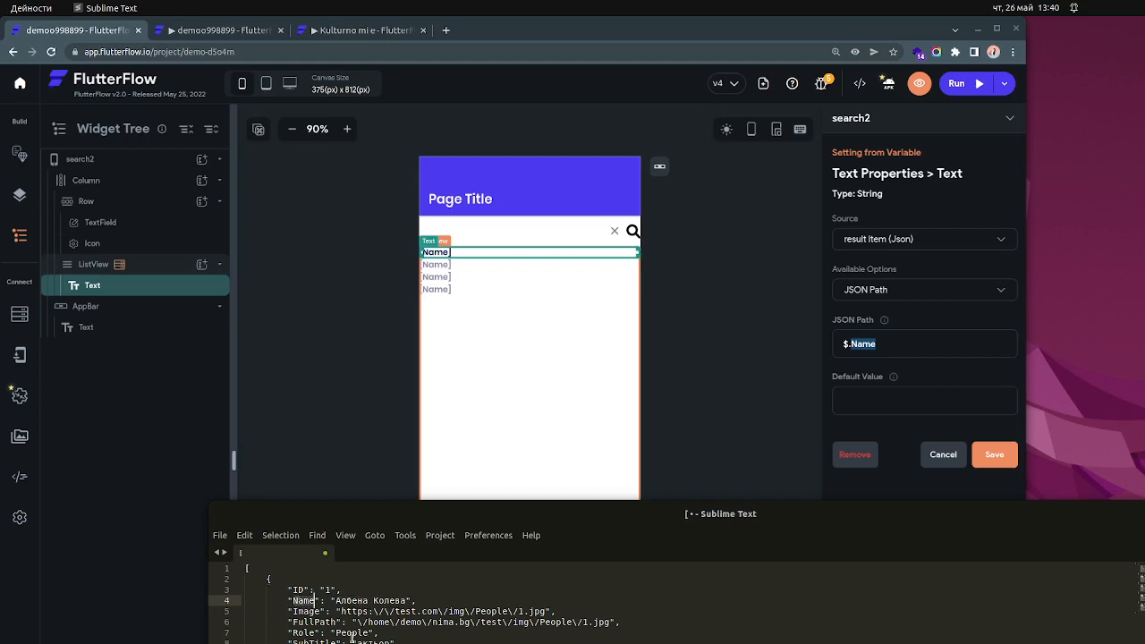
pyautogui.tripleClick(308, 600)
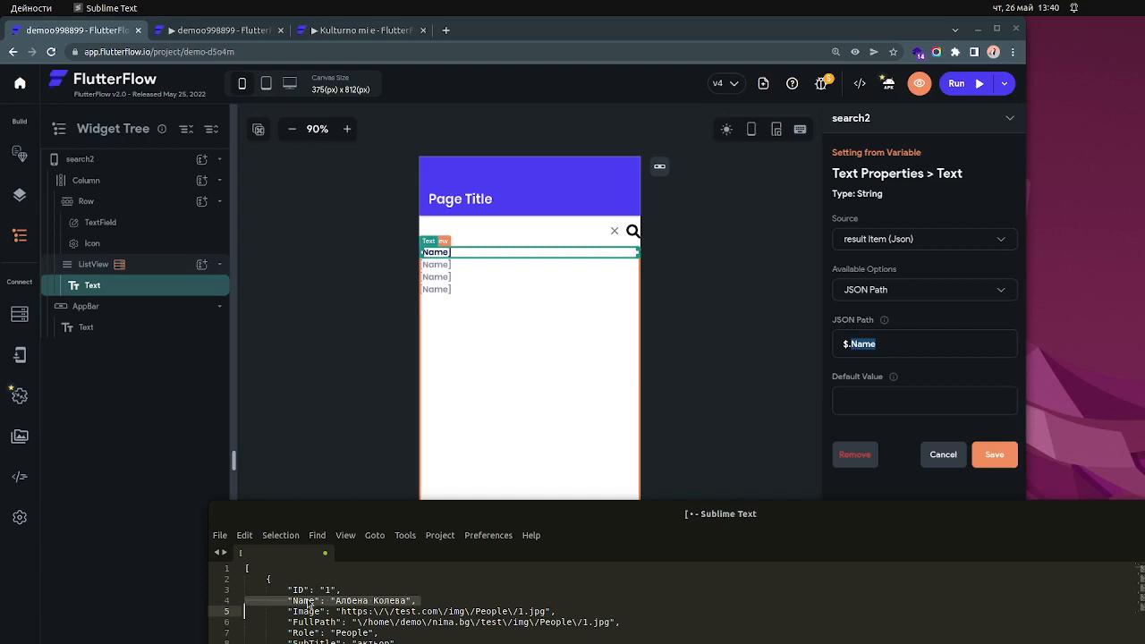
pyautogui.doubleClick(308, 601)
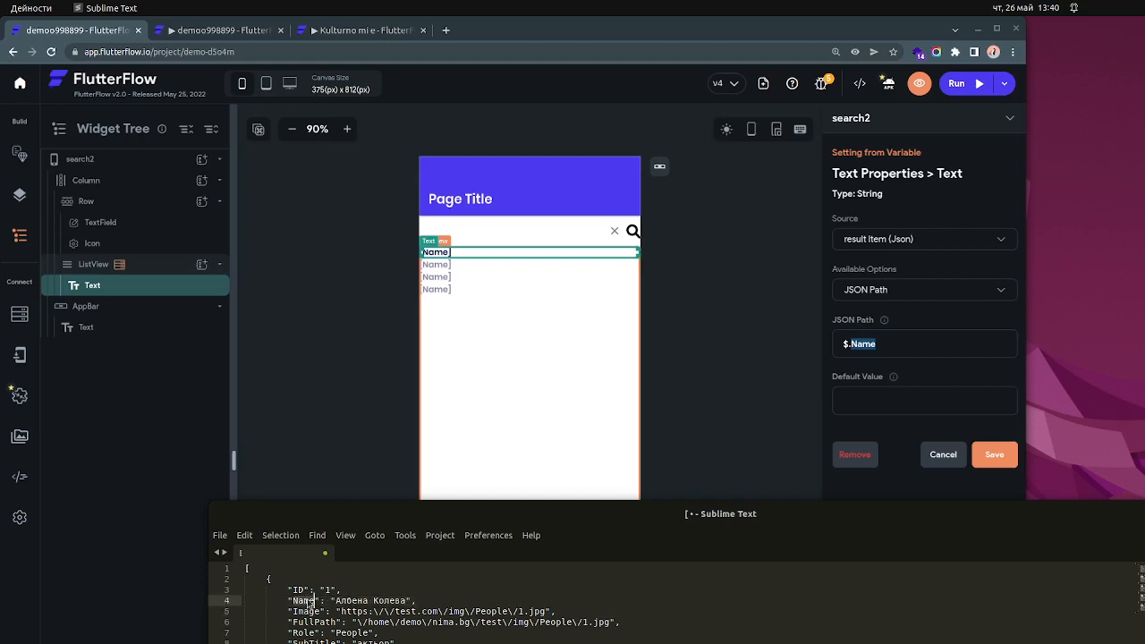
pyautogui.click(307, 601)
pyautogui.click(362, 601)
pyautogui.click(462, 600)
# - Return to FlutterFlow, look at the demo project's running preview, and reopen the ListView's generated children settings
pyautogui.click(358, 404)
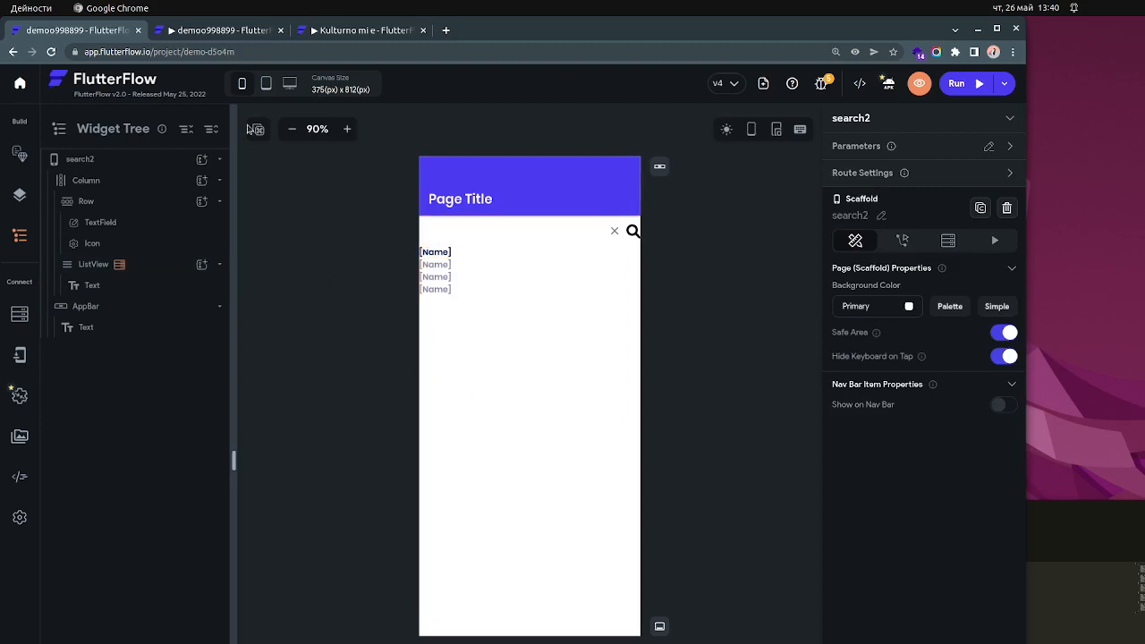
pyautogui.click(223, 32)
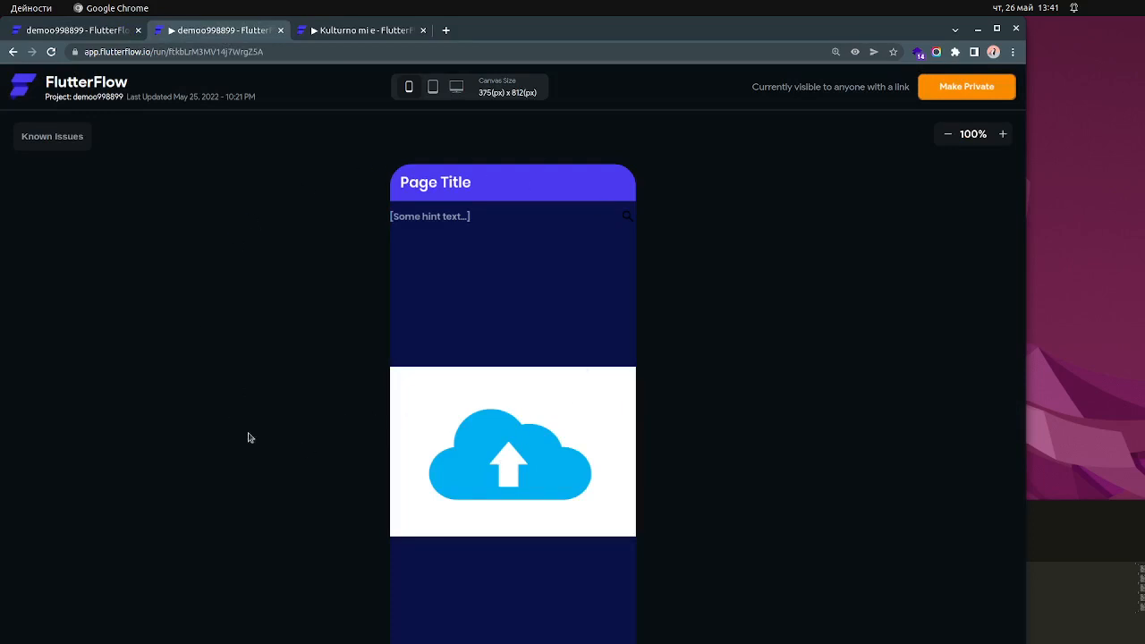
pyautogui.click(97, 33)
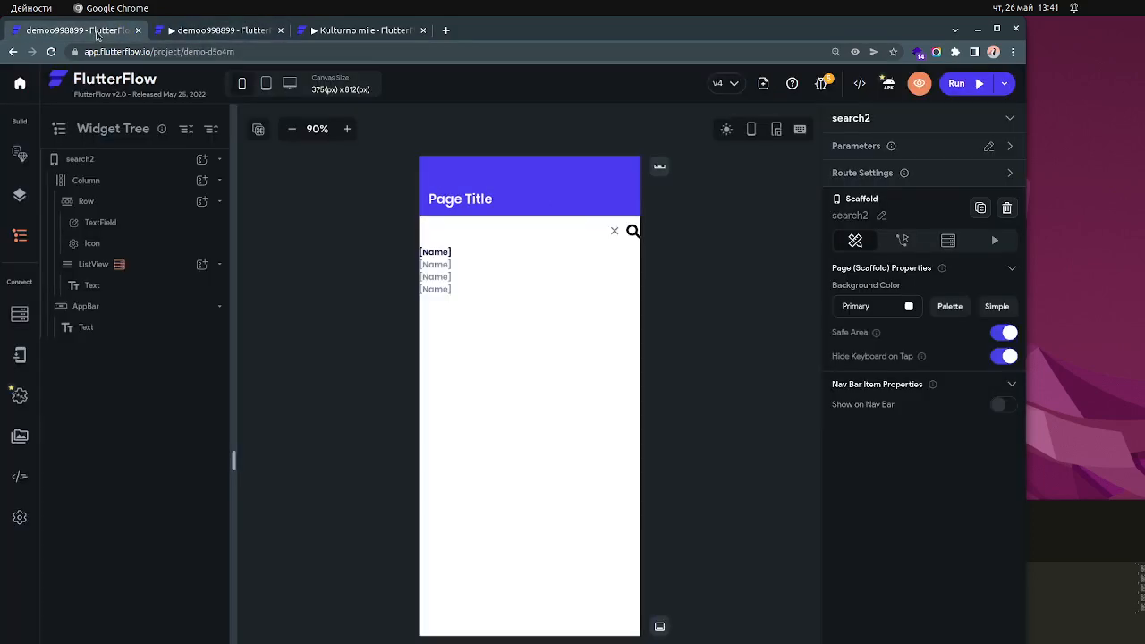
pyautogui.click(123, 265)
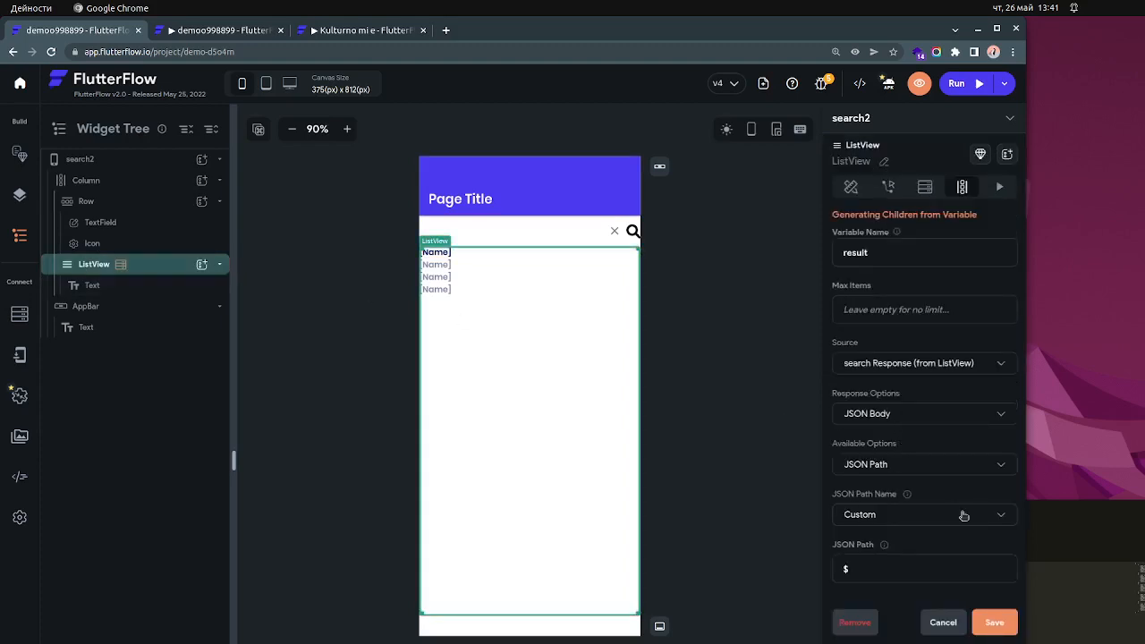
# - Try replacing the whole JSON response in Sublime Text with an empty array [], and undo the edits
pyautogui.click(1057, 617)
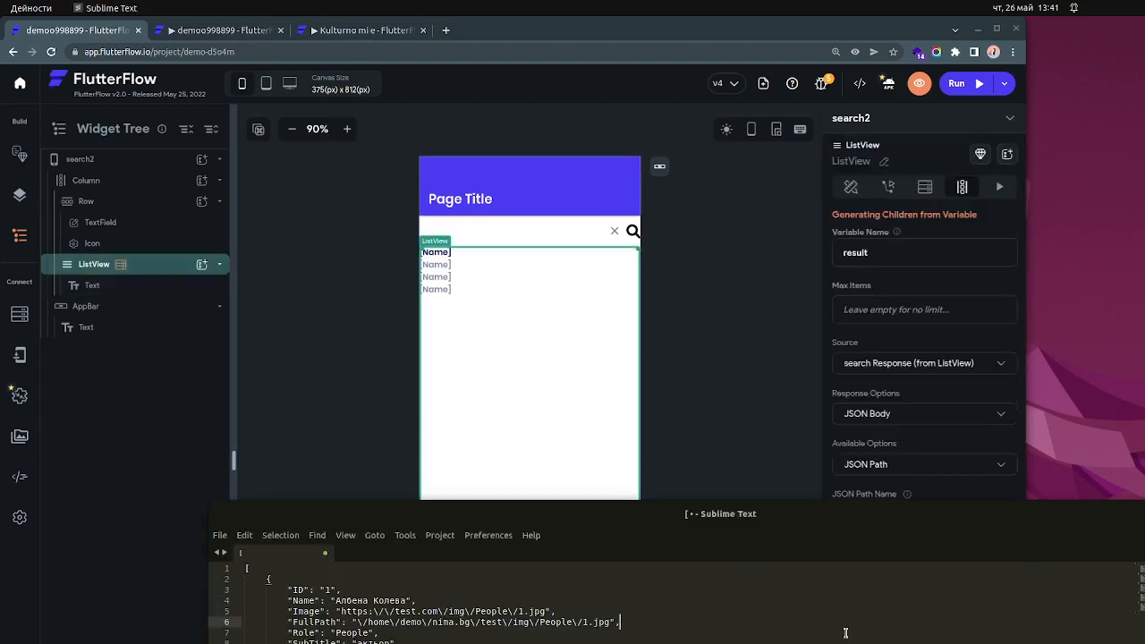
pyautogui.moveTo(702, 526); pyautogui.dragTo(947, 223)
pyautogui.hotkey('ctrl', 'a')
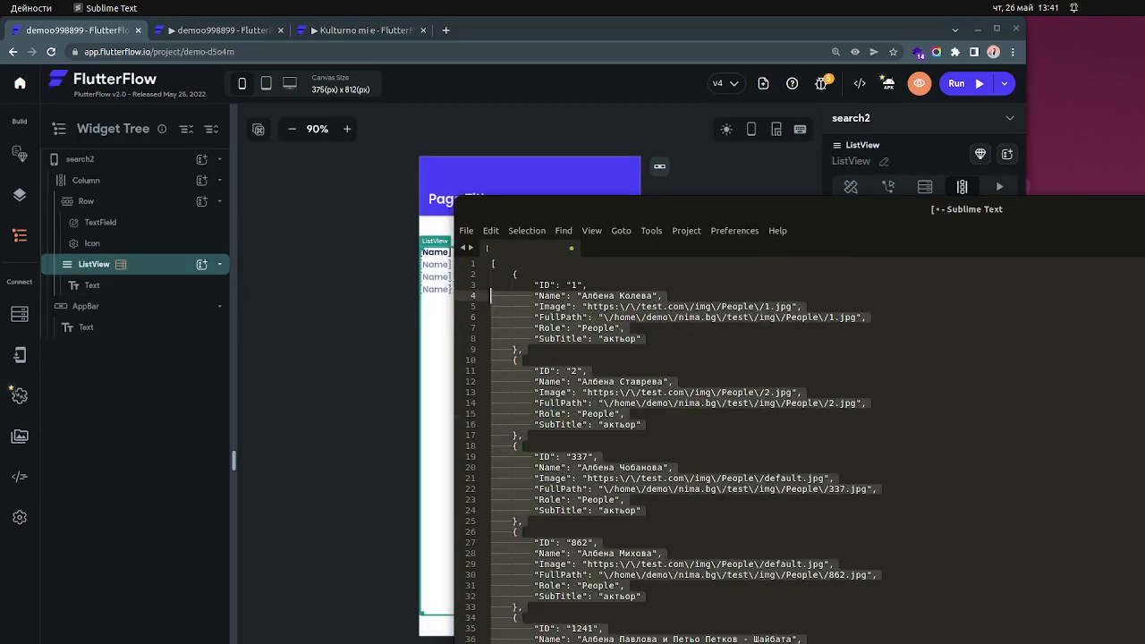
pyautogui.press('BackSpace')
pyautogui.write('[]')
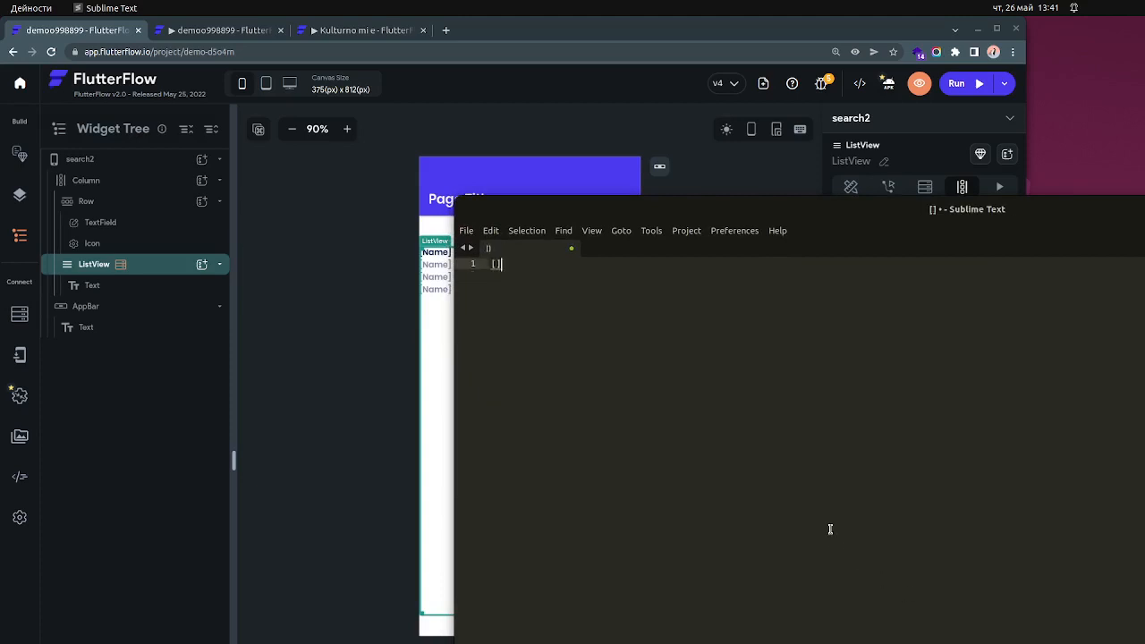
pyautogui.press('BackSpace')
pyautogui.hotkey('ctrl', 'z')
pyautogui.hotkey('ctrl', 'z')
pyautogui.hotkey('ctrl', 'z')
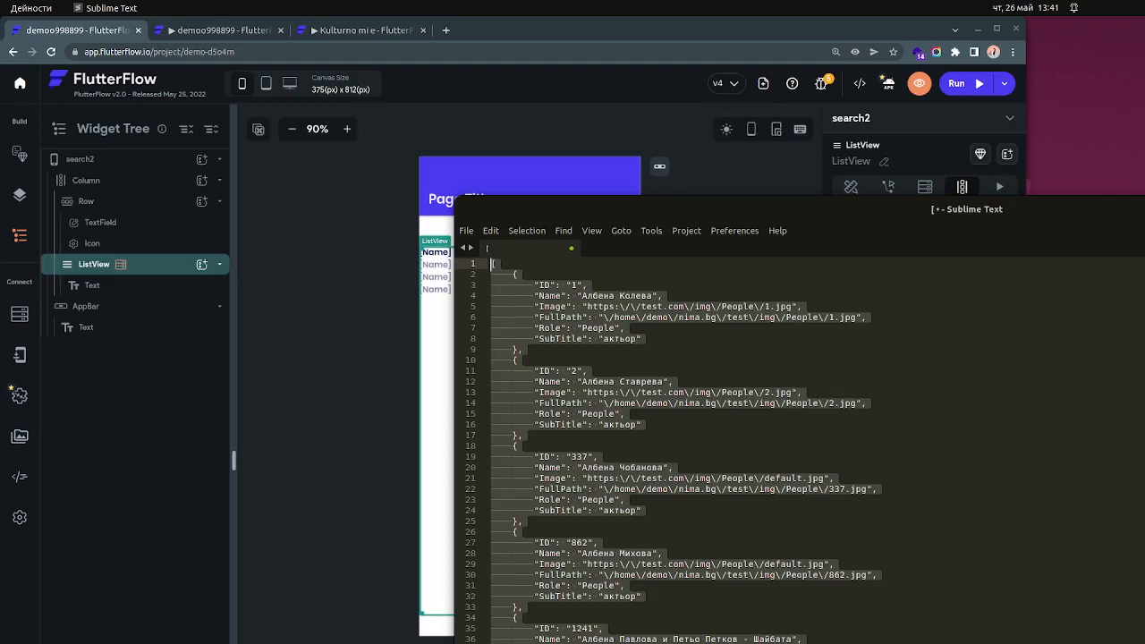
# - Switch to the browser, view the demo project's running preview, and return to the search2 page editor
pyautogui.hotkey('alt', 'Tab')
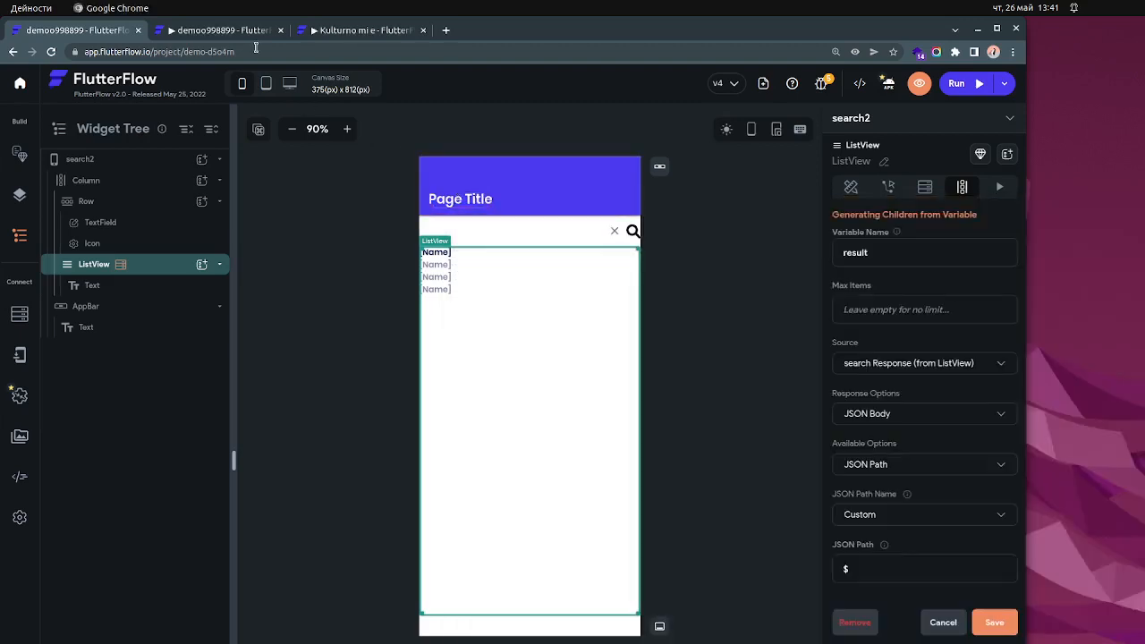
pyautogui.click(225, 32)
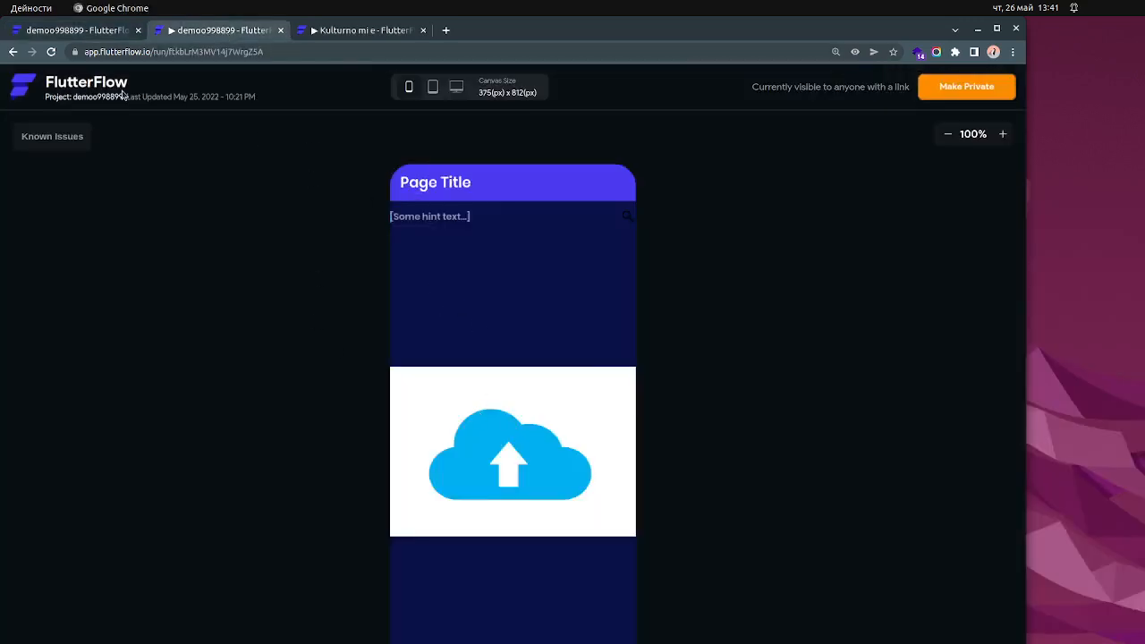
pyautogui.click(100, 34)
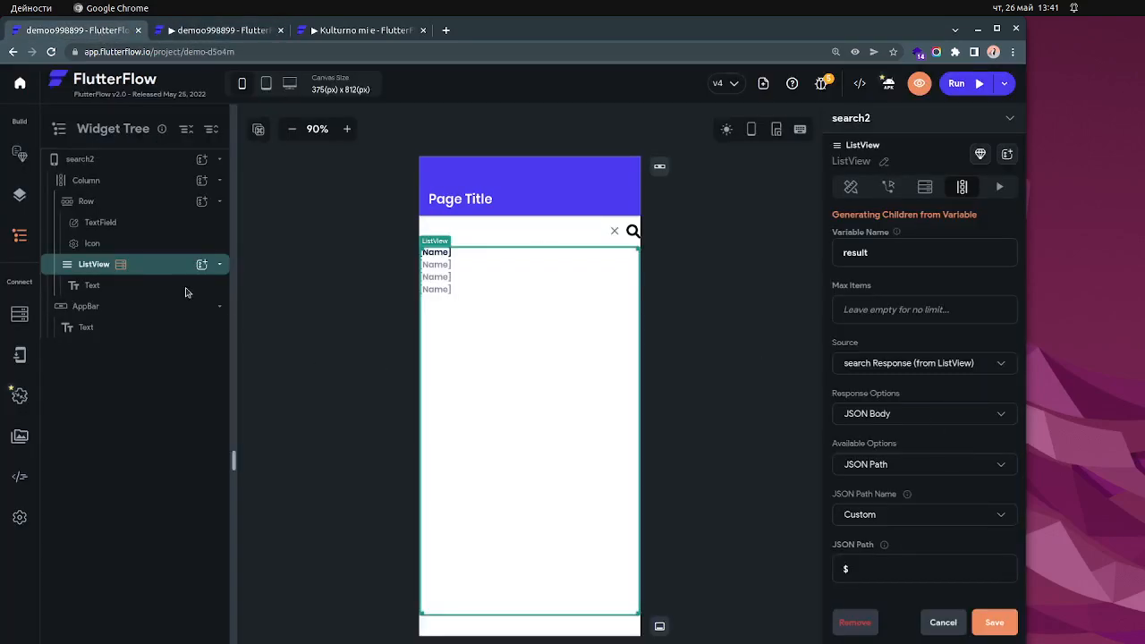
# - Show the ListView's empty-list image in the UI builder and turn that preview off again
pyautogui.click(852, 186)
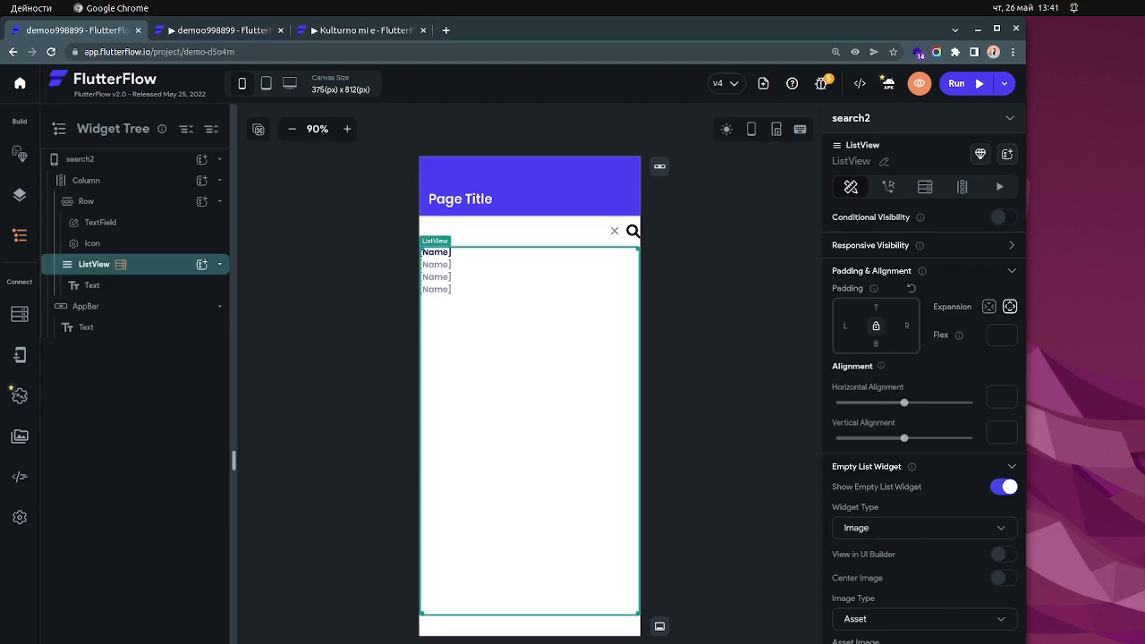
pyautogui.click(1006, 555)
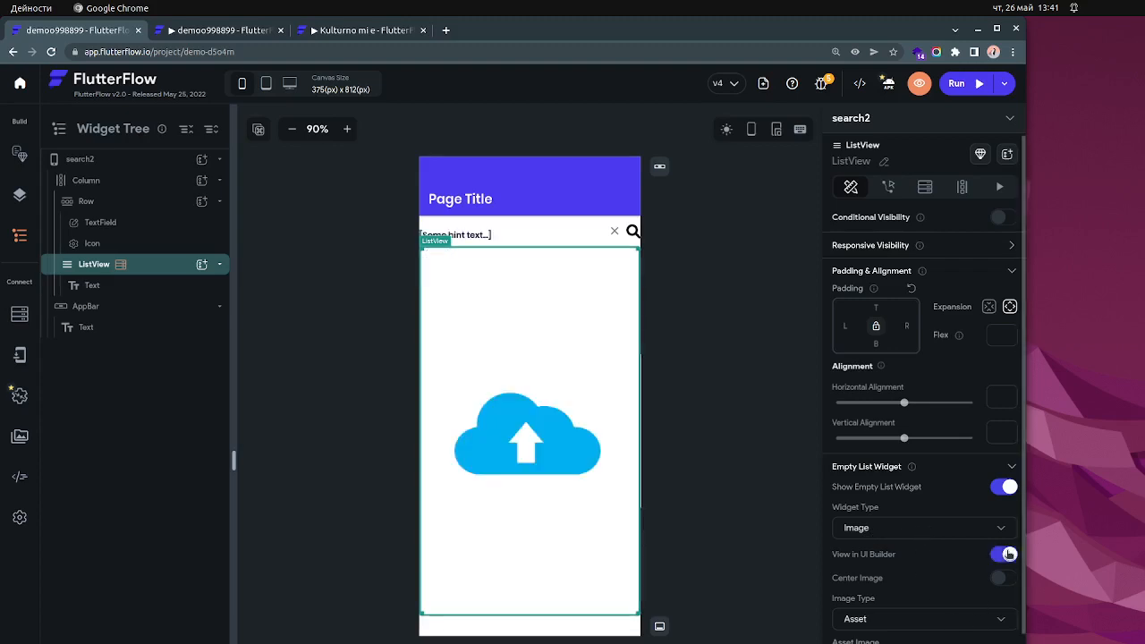
pyautogui.click(1004, 555)
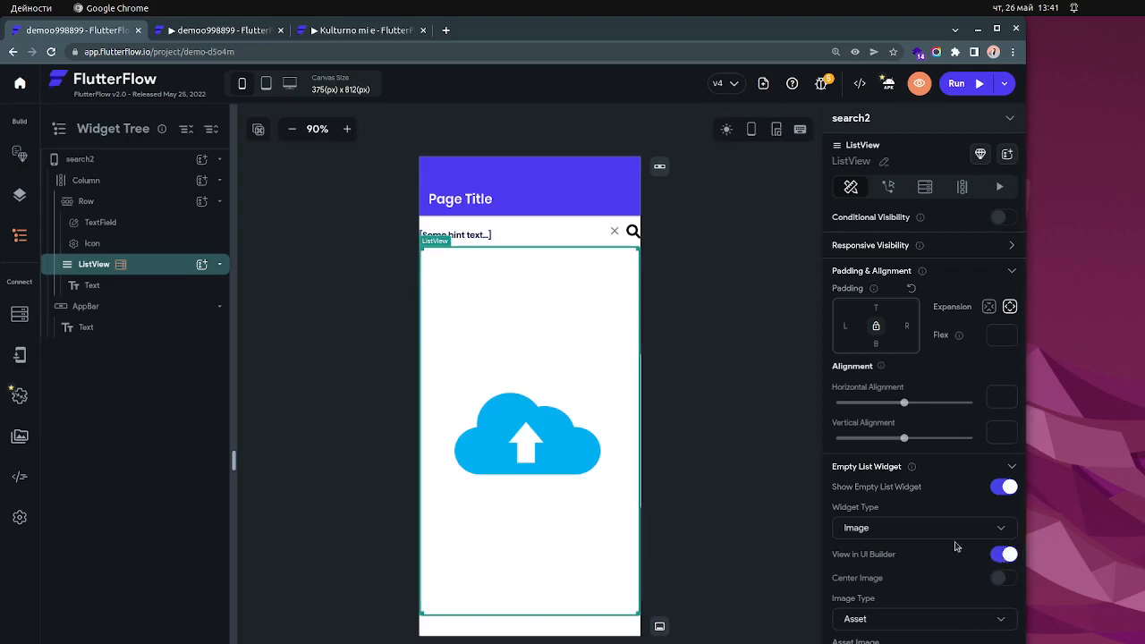
# - Switch to the demo project's running preview and search for a person's first name
pyautogui.click(213, 32)
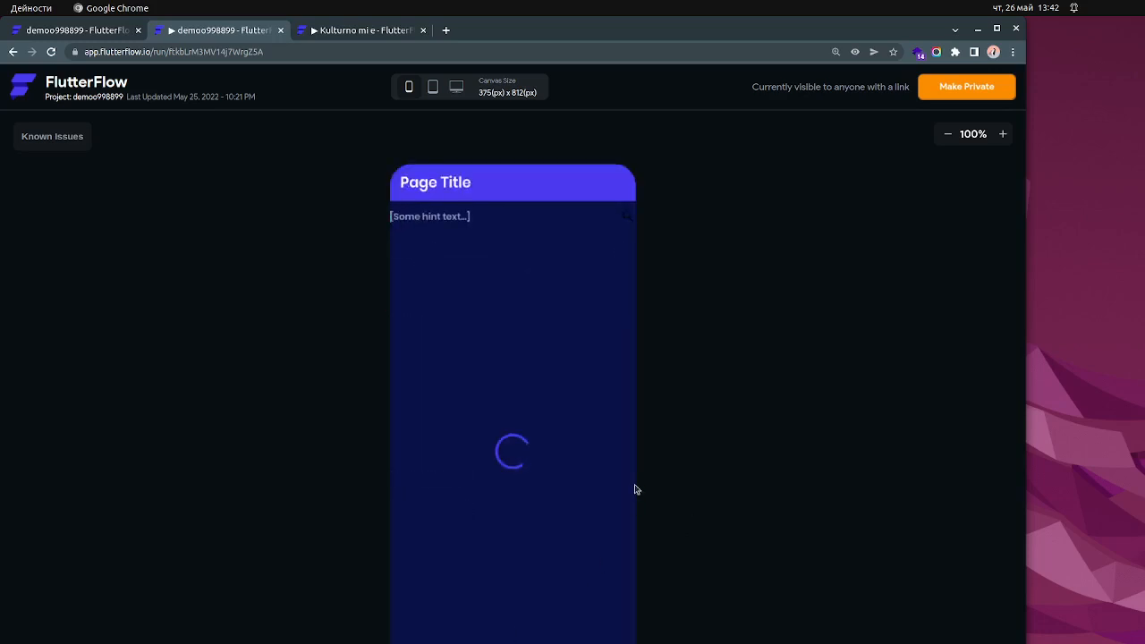
pyautogui.click(503, 217)
pyautogui.write('A')
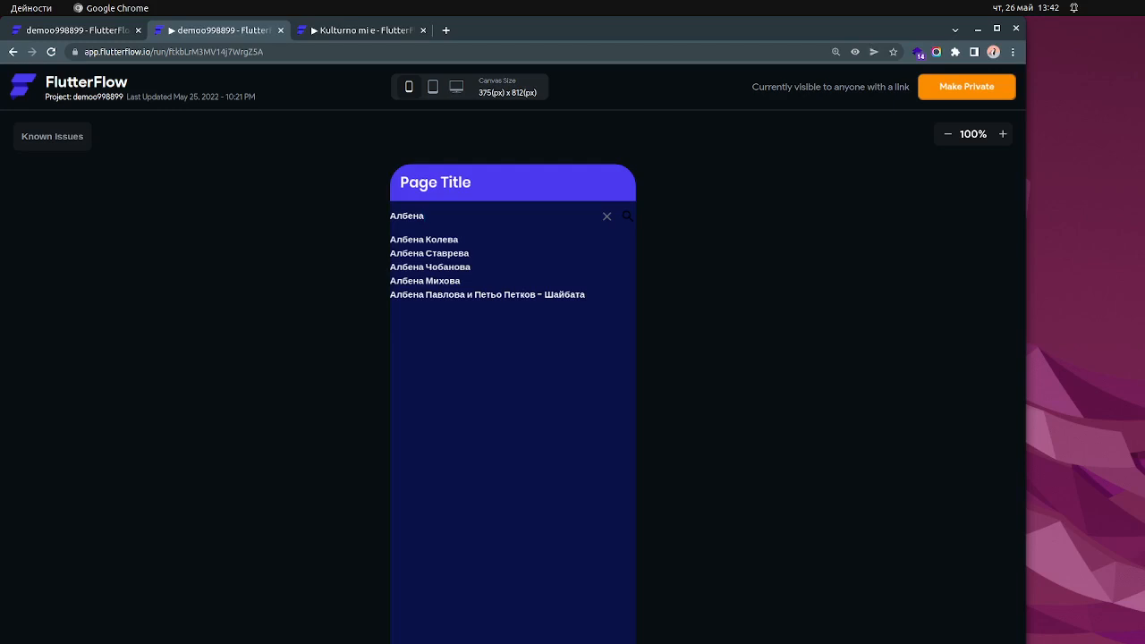
# - Switch to Sublime Text and place the JSON response window beside the preview's search results
pyautogui.hotkey('alt', 'Tab')
pyautogui.hotkey('ctrl', 'a')
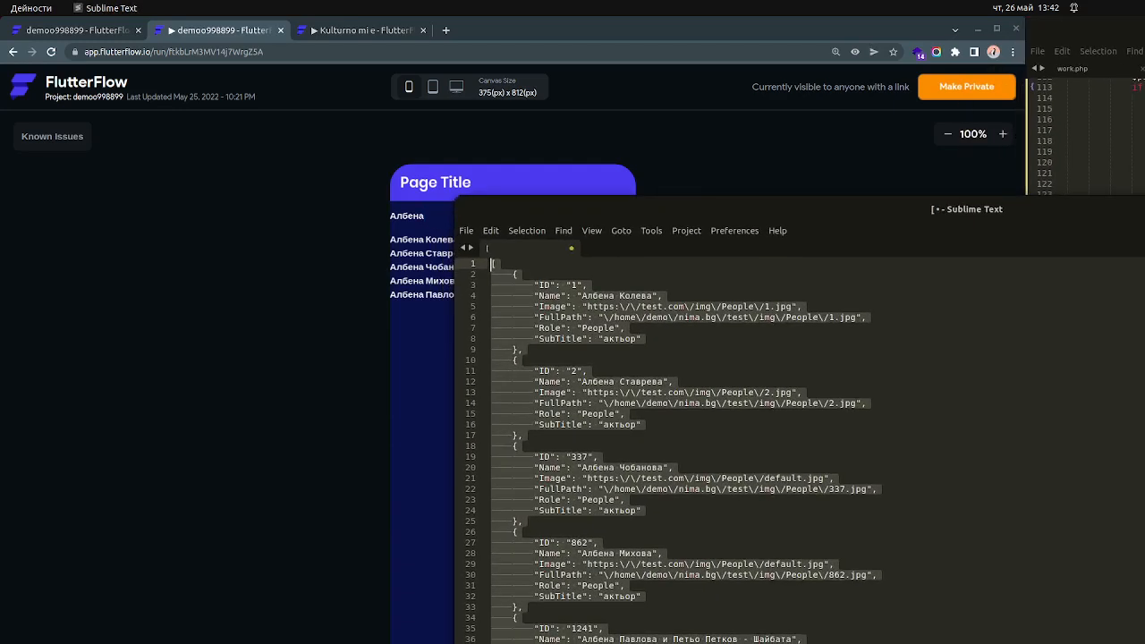
pyautogui.hotkey('alt', '`')
pyautogui.press('super+h')
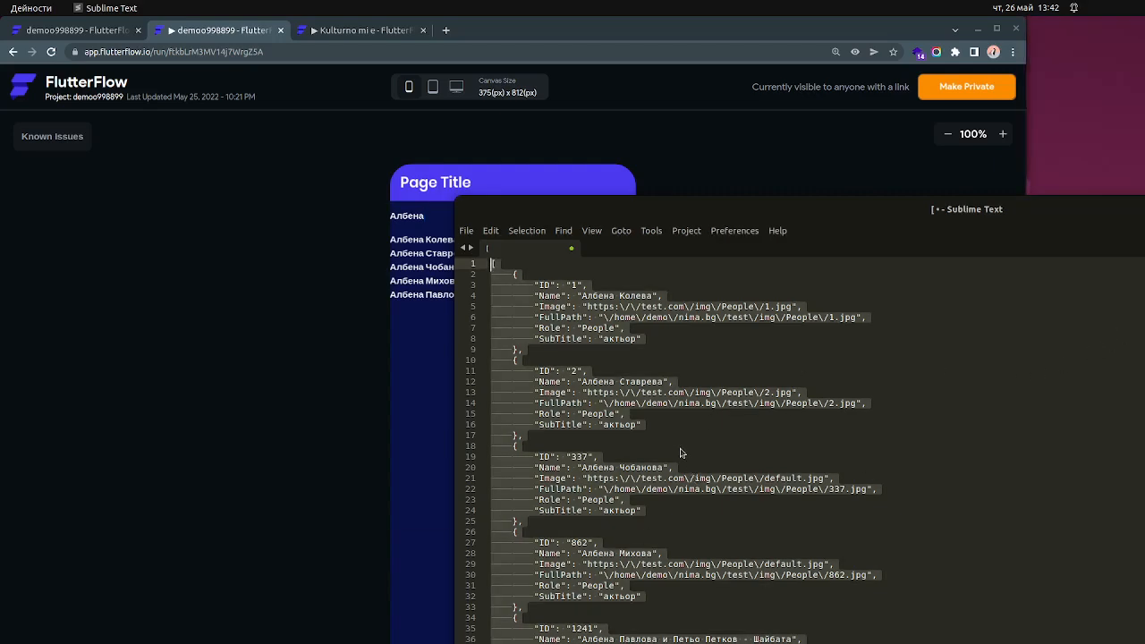
pyautogui.moveTo(756, 212); pyautogui.dragTo(942, 179)
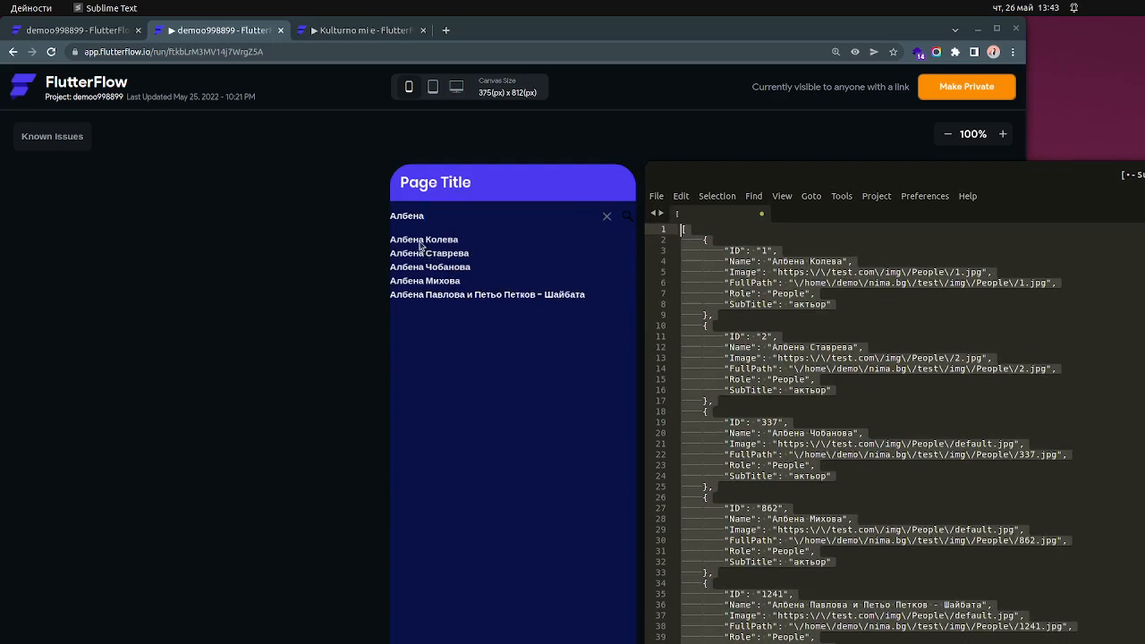
# - Highlight the Name value in each of the first five JSON objects to compare them with the preview's results
pyautogui.doubleClick(789, 261)
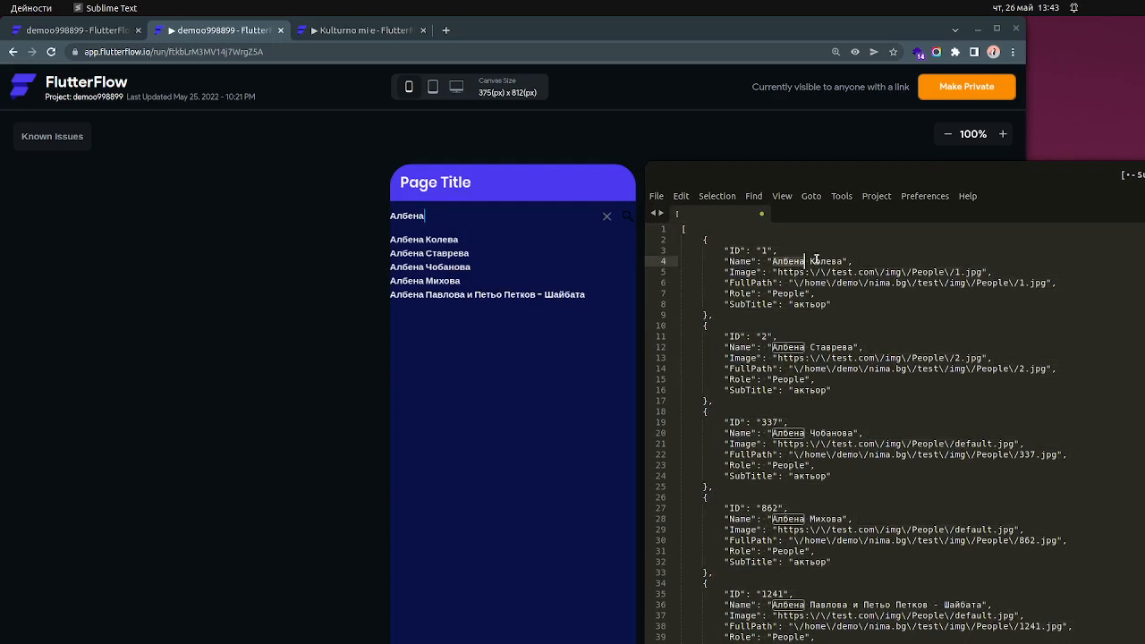
pyautogui.doubleClick(837, 348)
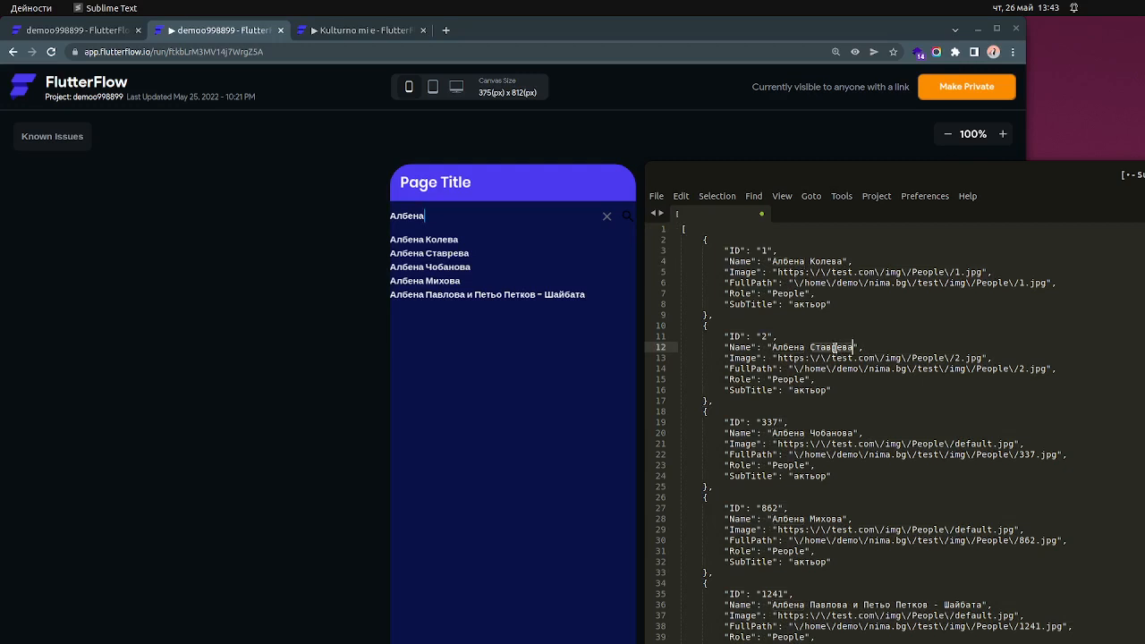
pyautogui.doubleClick(822, 433)
pyautogui.doubleClick(830, 519)
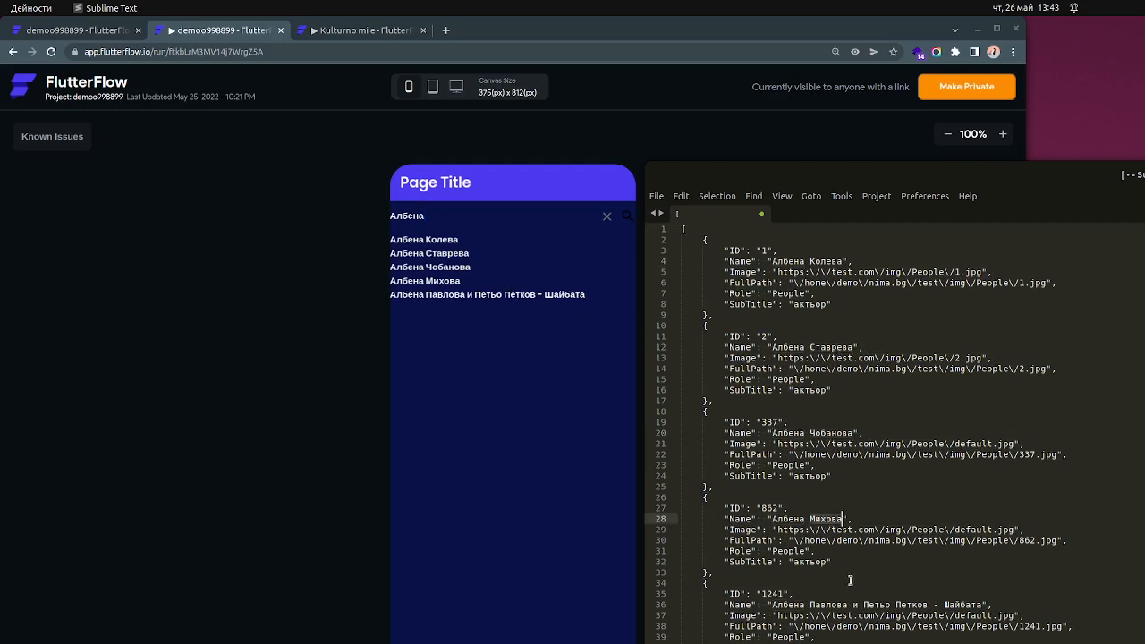
pyautogui.moveTo(775, 605); pyautogui.dragTo(975, 605)
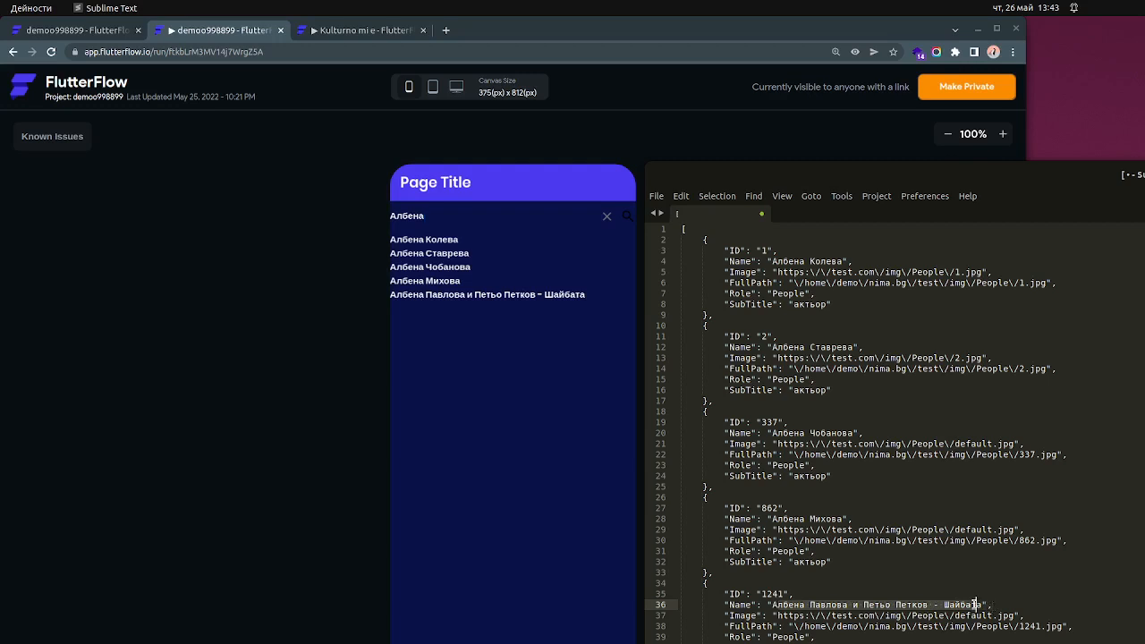
# - Return to the browser, open the Kulturno mi e running preview, and look through its list of events
pyautogui.click(325, 435)
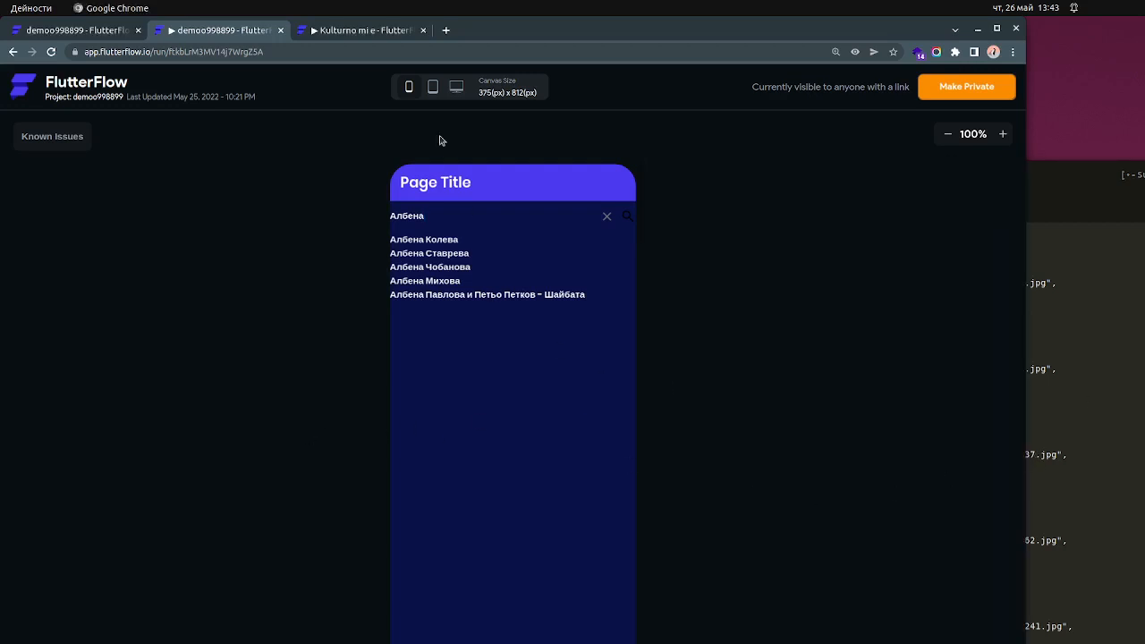
pyautogui.click(345, 31)
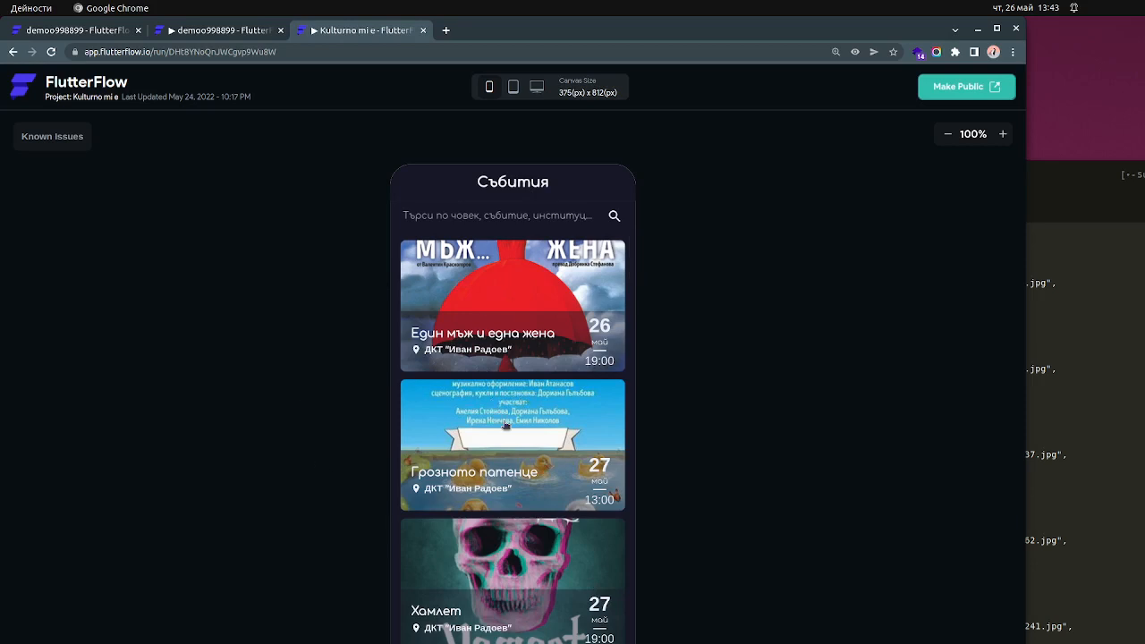
pyautogui.scroll(-3, 543, 563)
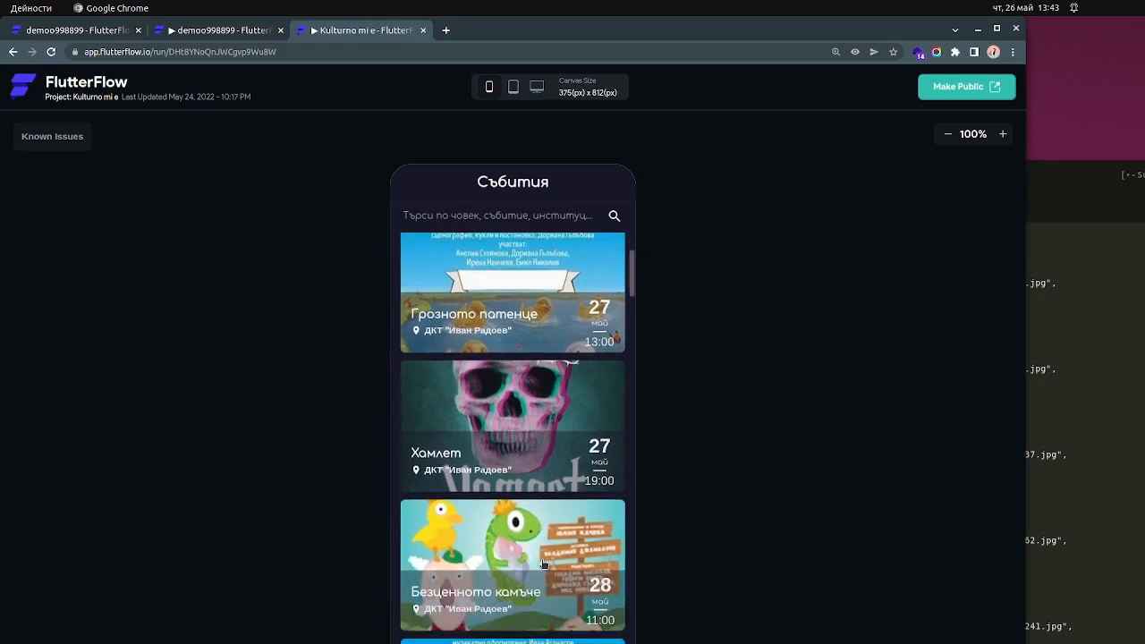
pyautogui.scroll(3, 544, 564)
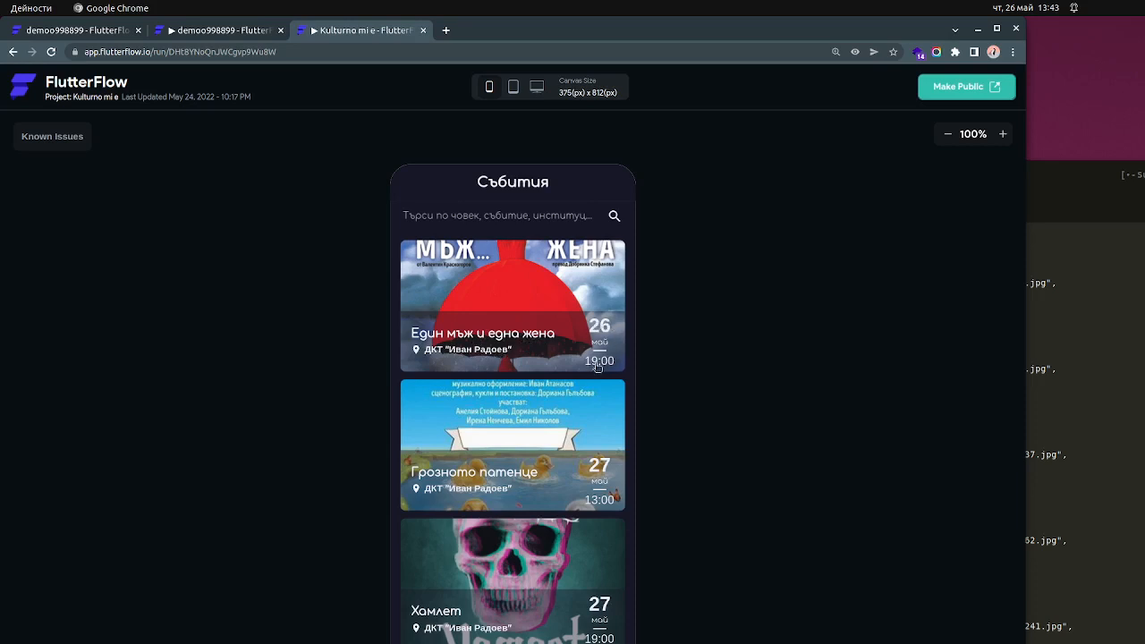
# - Search the Kulturno mi e preview for a person's first name, clear the search, and look over the default event list
pyautogui.click(471, 216)
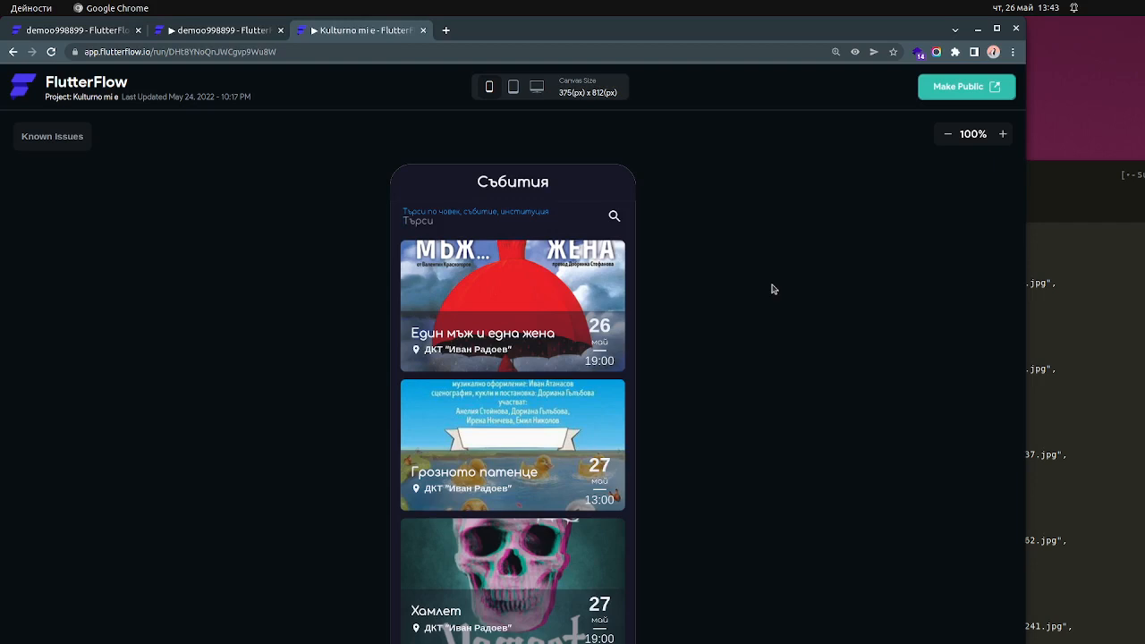
pyautogui.write('Албена')
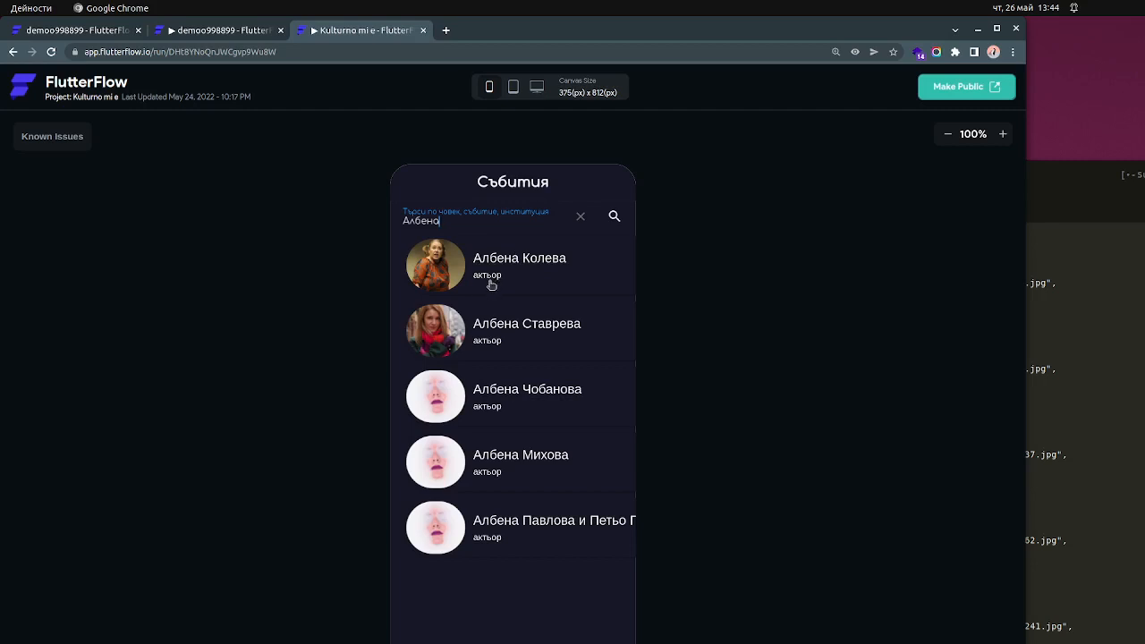
pyautogui.click(582, 217)
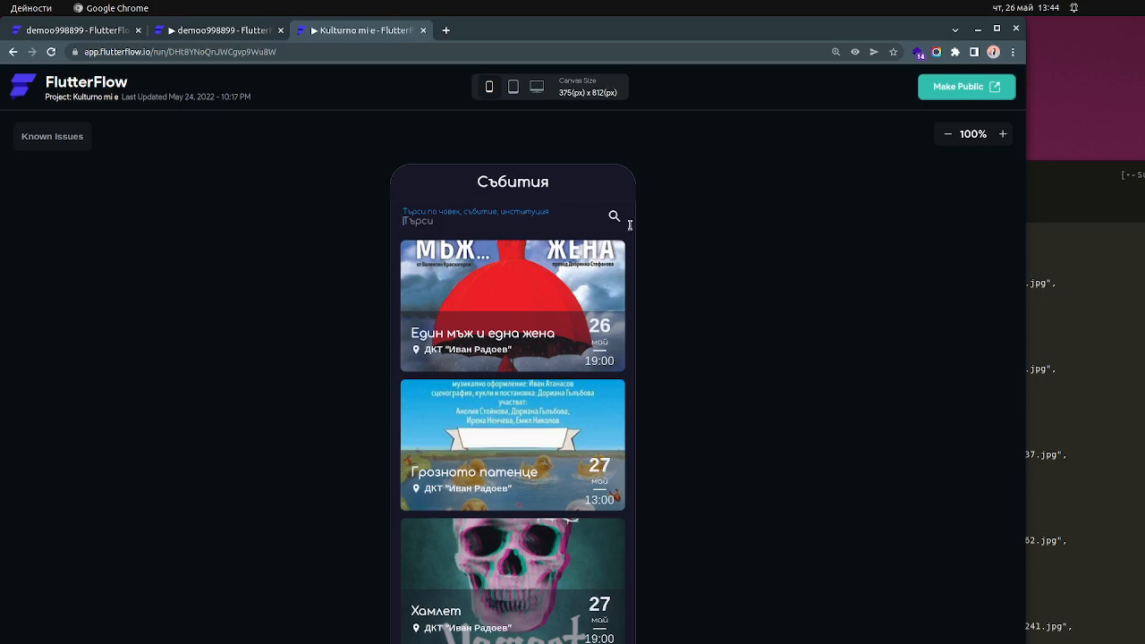
pyautogui.click(487, 221)
pyautogui.scroll(-2, 521, 310)
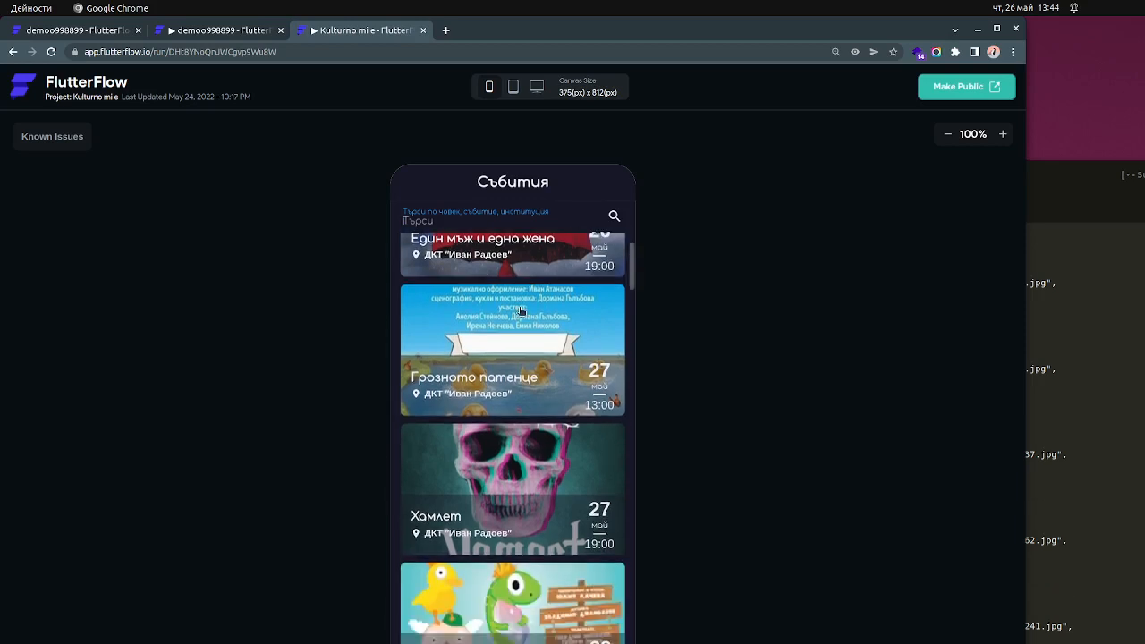
pyautogui.scroll(2, 521, 311)
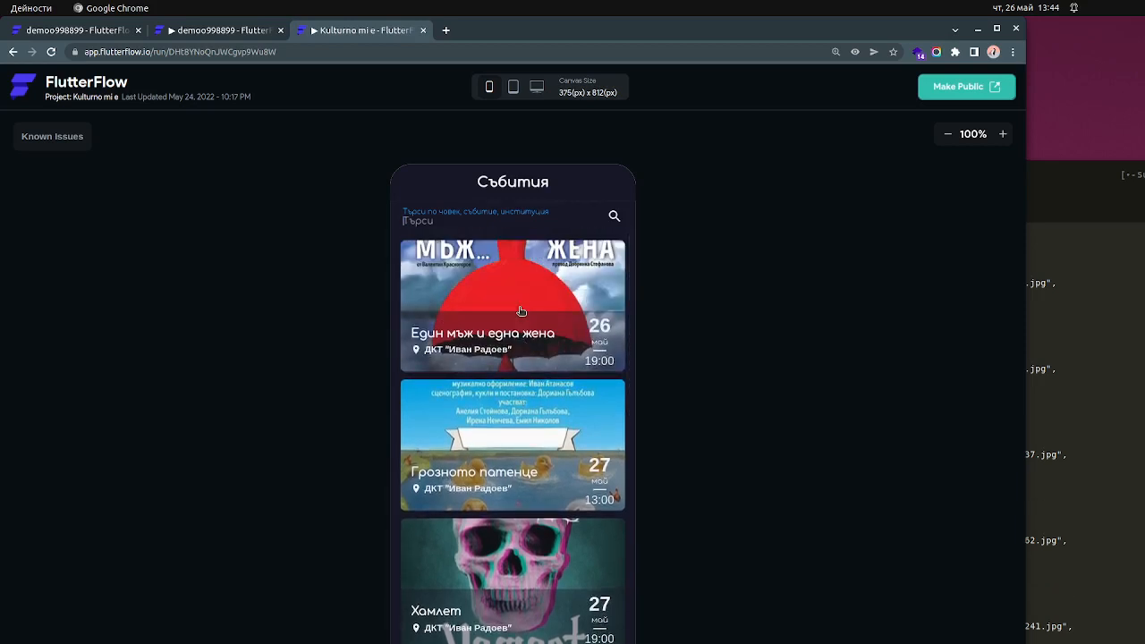
# - Check the ListView's empty-list Widget Type options in the demo project editor, and review the Kulturno mi e preview's event list again
pyautogui.click(84, 28)
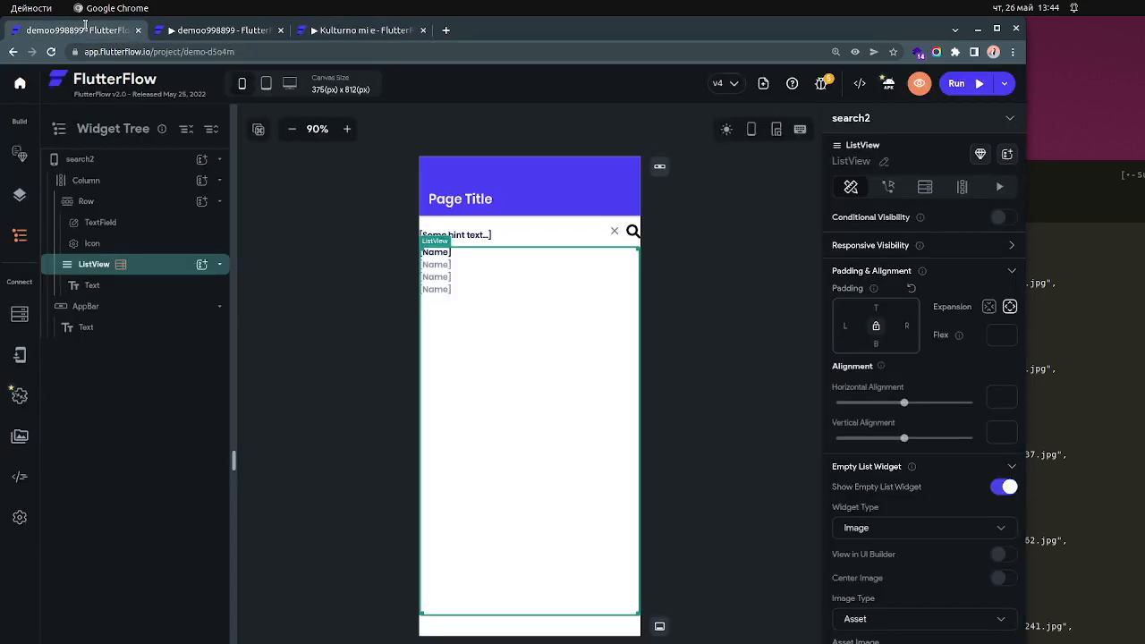
pyautogui.click(939, 529)
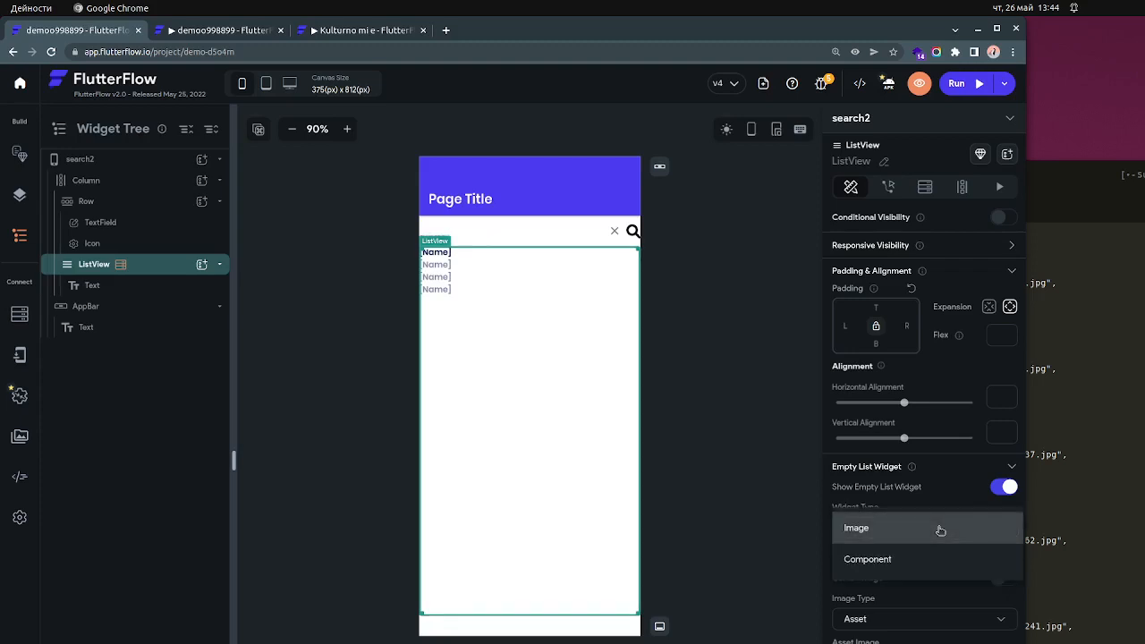
pyautogui.click(360, 34)
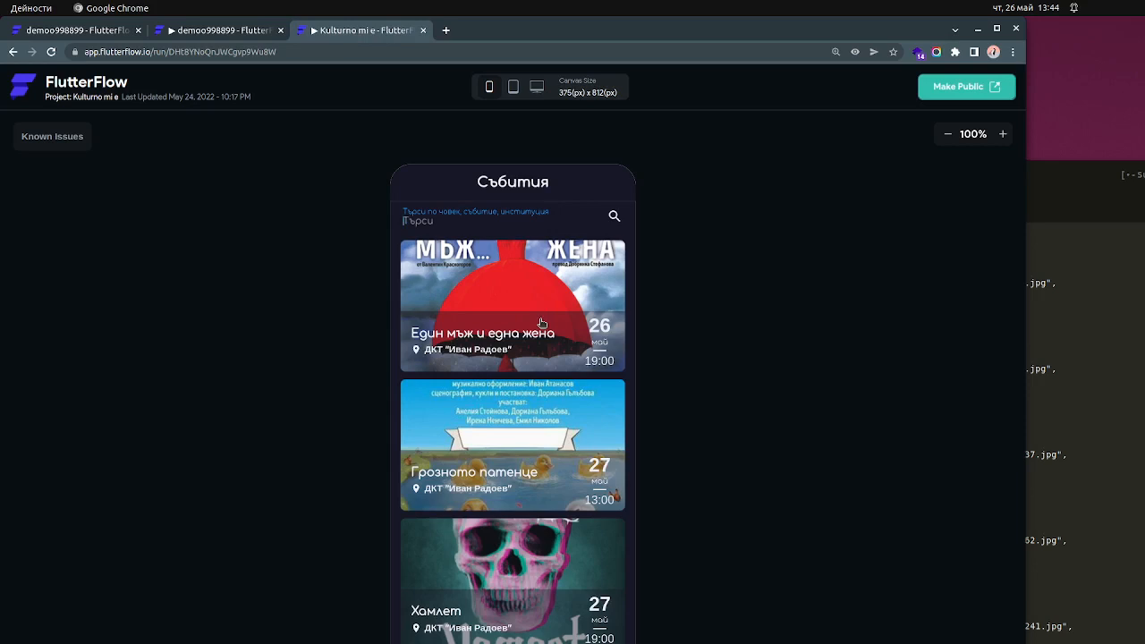
pyautogui.scroll(-3, 542, 323)
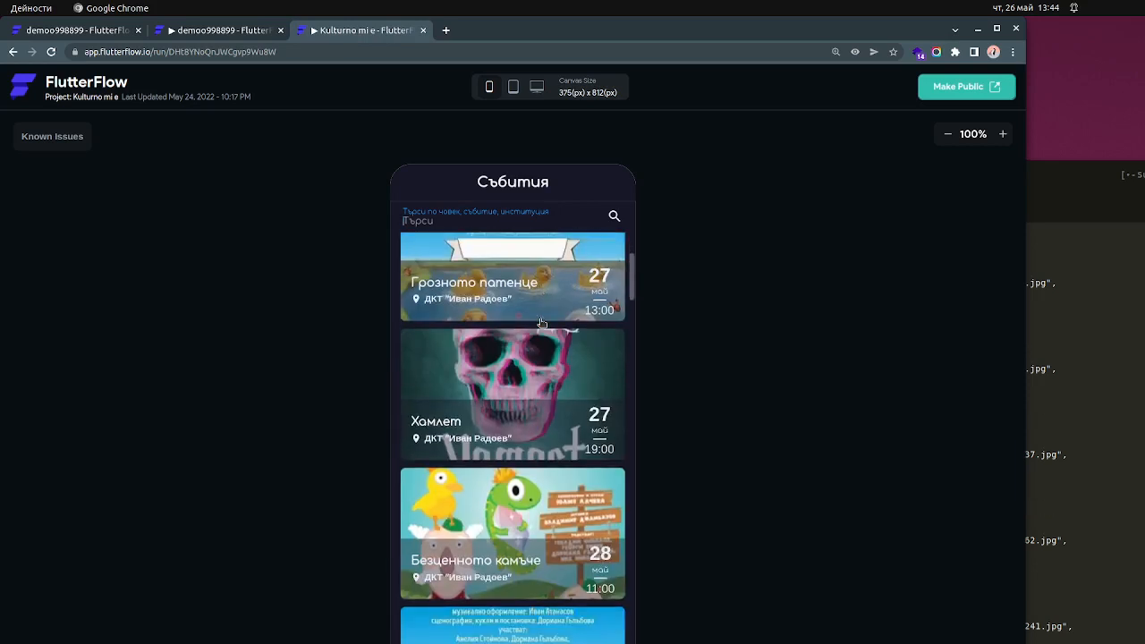
pyautogui.scroll(3, 542, 323)
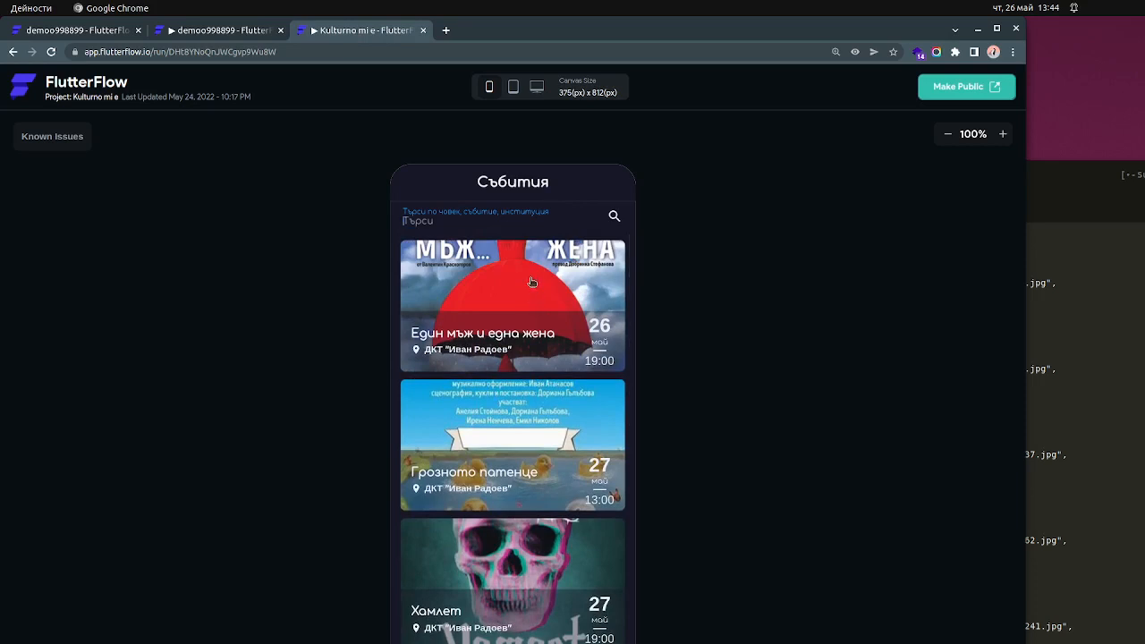
pyautogui.scroll(-2, 530, 291)
pyautogui.scroll(2, 530, 292)
# - Search the Kulturno mi e preview for another first name and examine the types of matching people, events and institutions
pyautogui.click(534, 225)
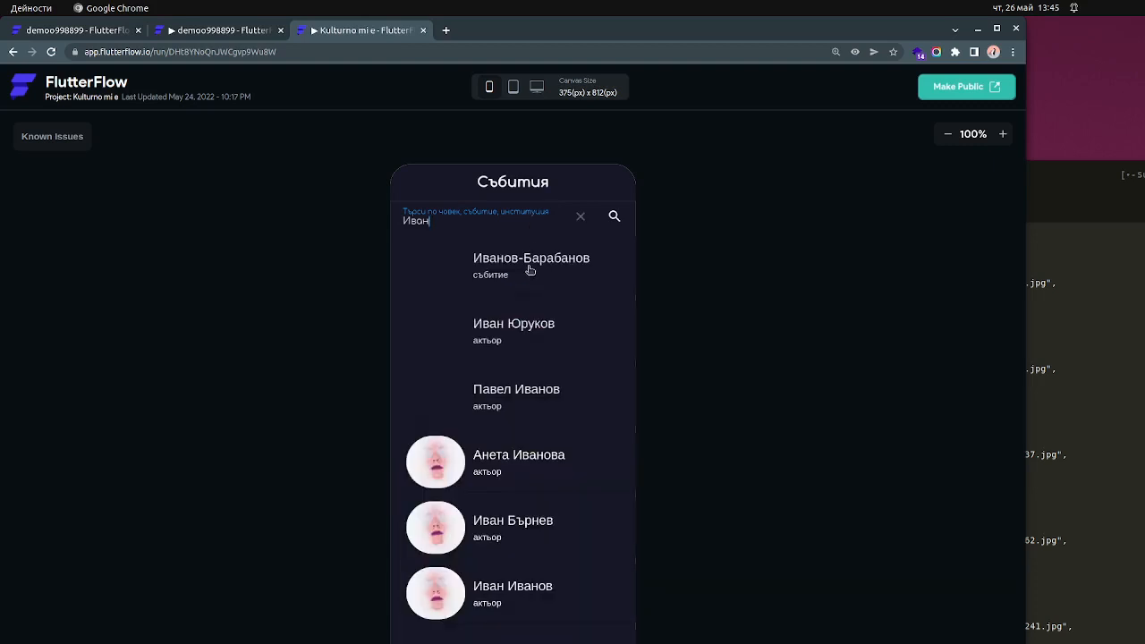
pyautogui.scroll(-2, 534, 361)
pyautogui.scroll(2, 534, 362)
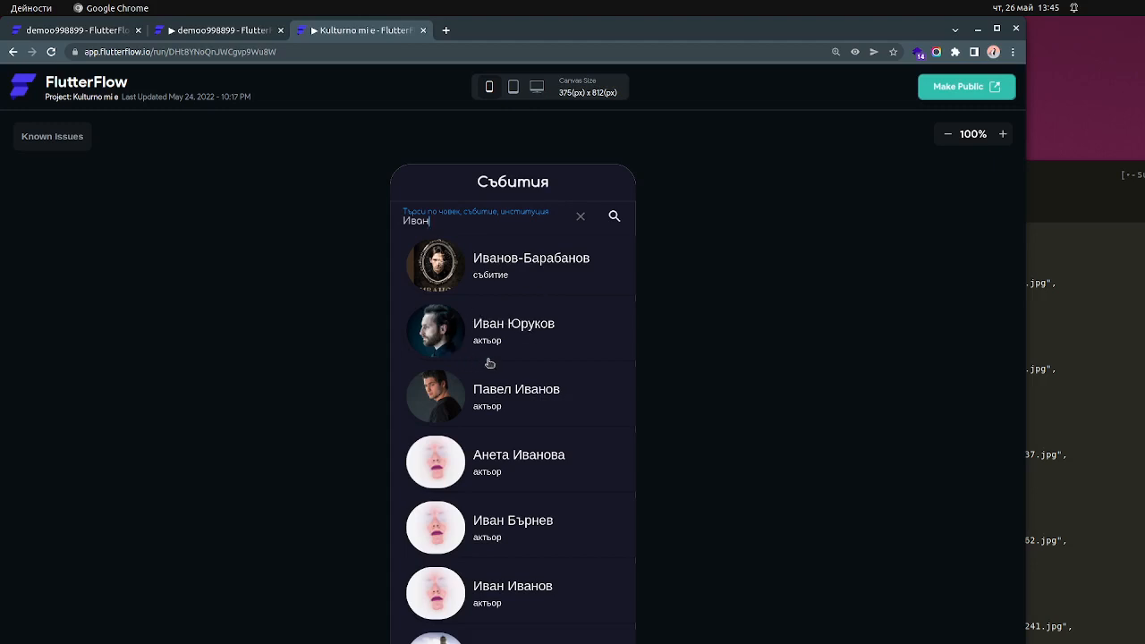
pyautogui.scroll(-2, 488, 366)
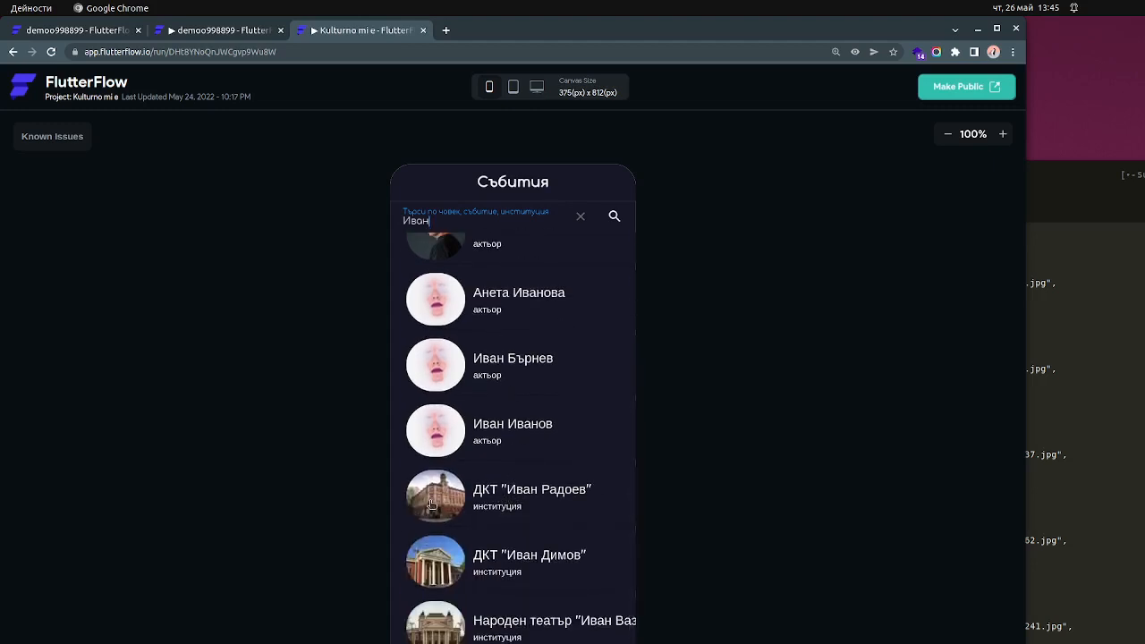
pyautogui.scroll(2, 519, 491)
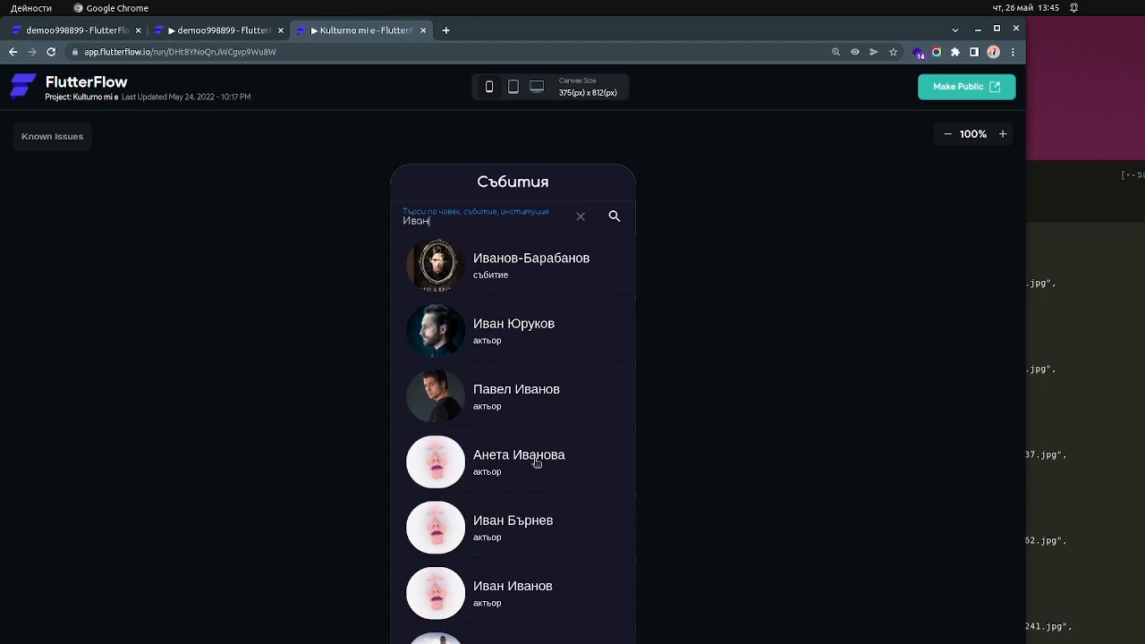
pyautogui.scroll(-2, 519, 507)
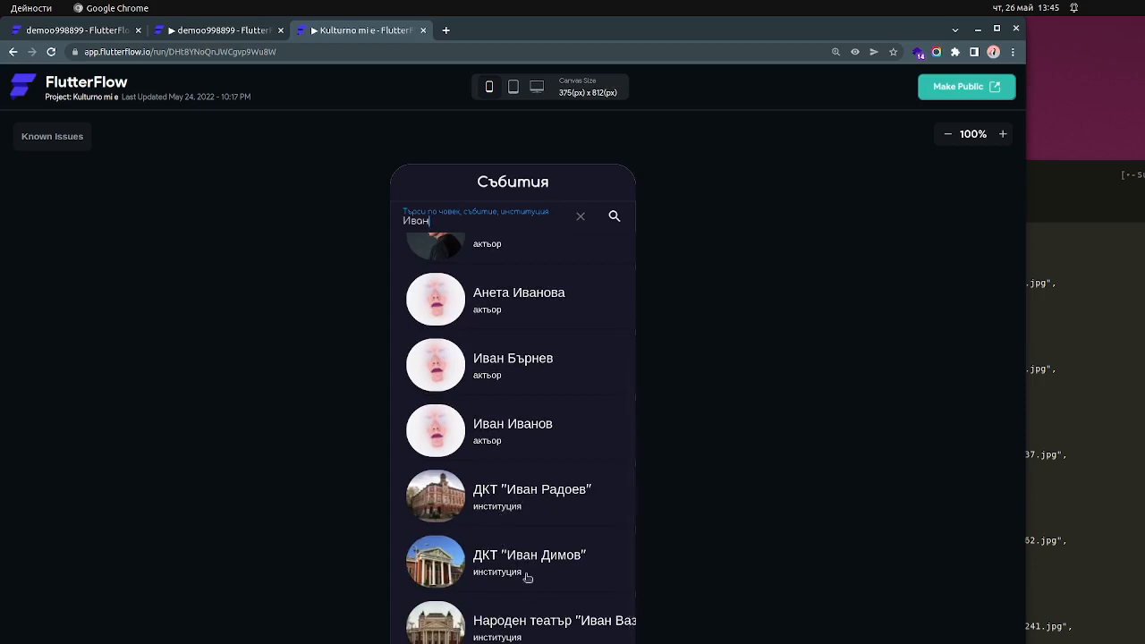
pyautogui.scroll(2, 535, 580)
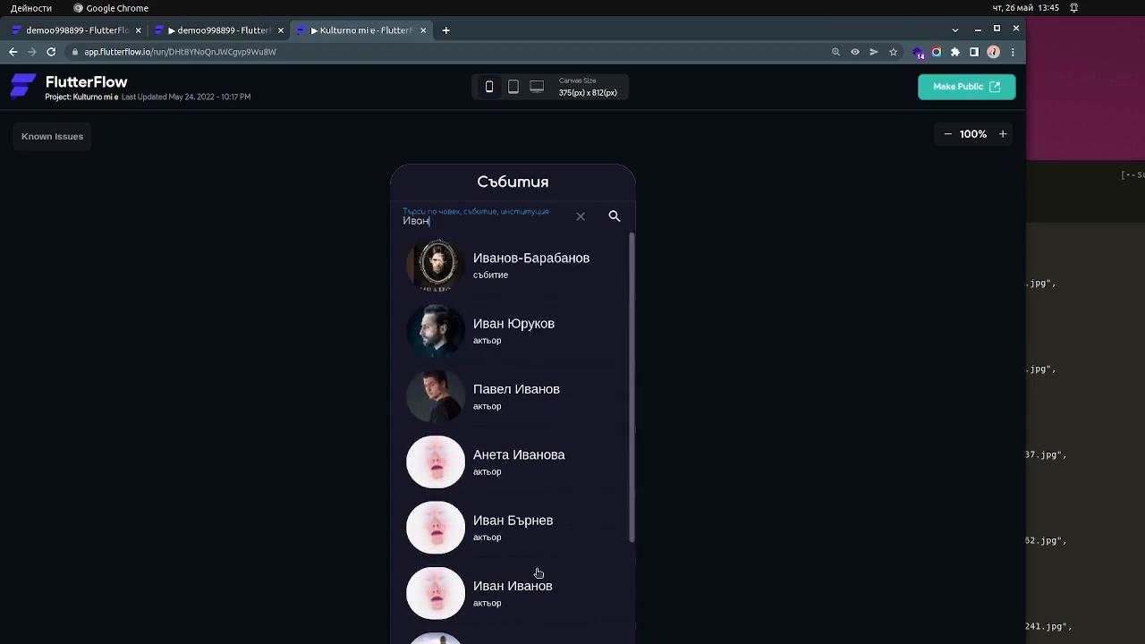